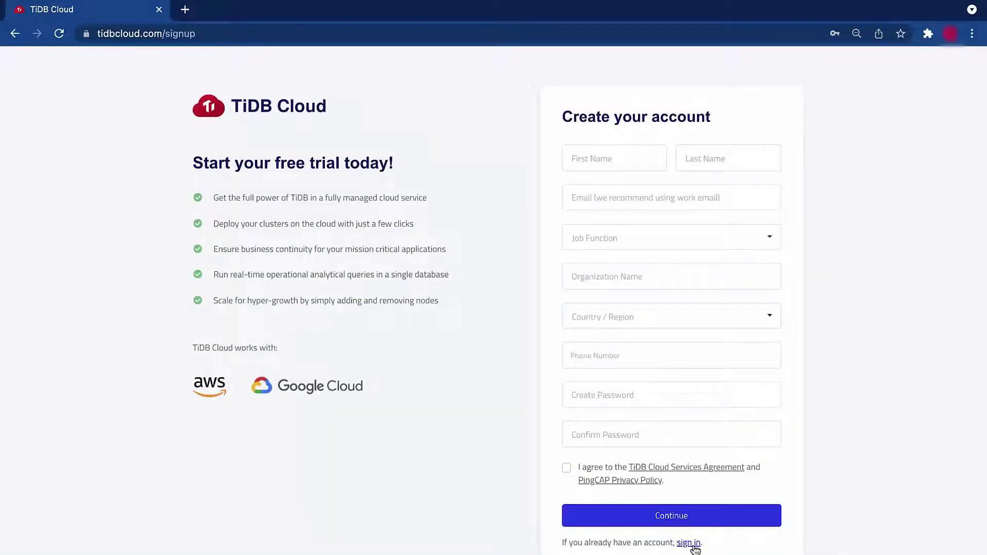
- Sign in to TiDB Cloud with an existing Google account
click(690, 542)
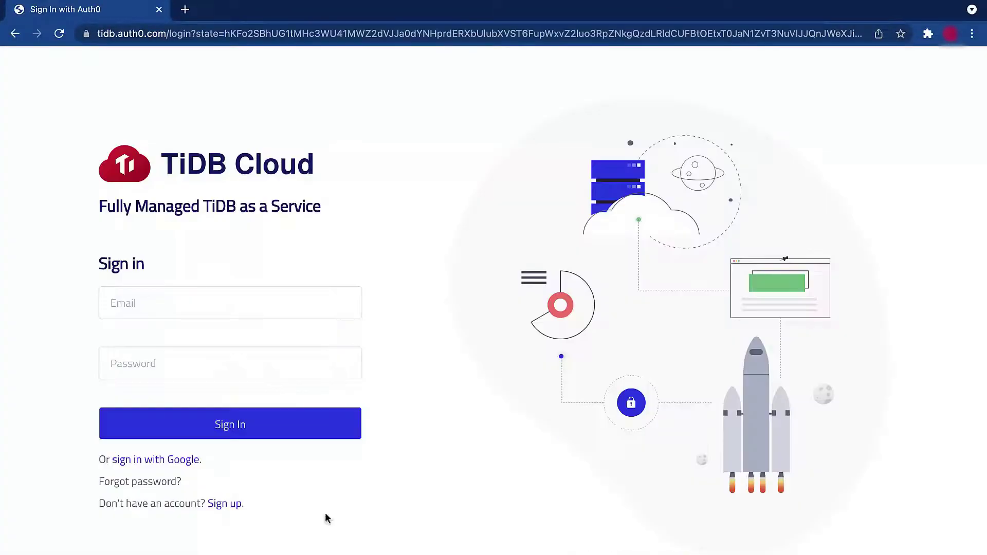
click(183, 460)
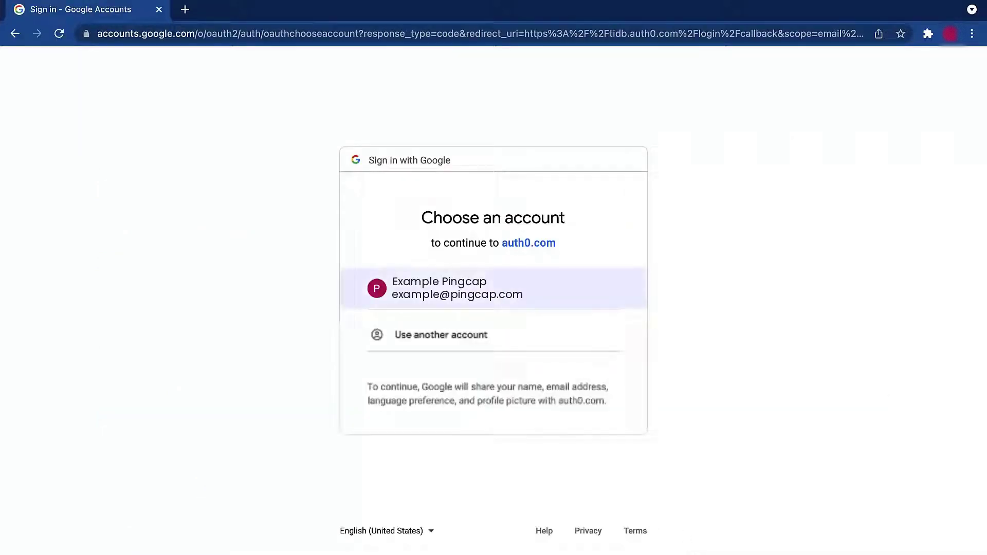
click(473, 286)
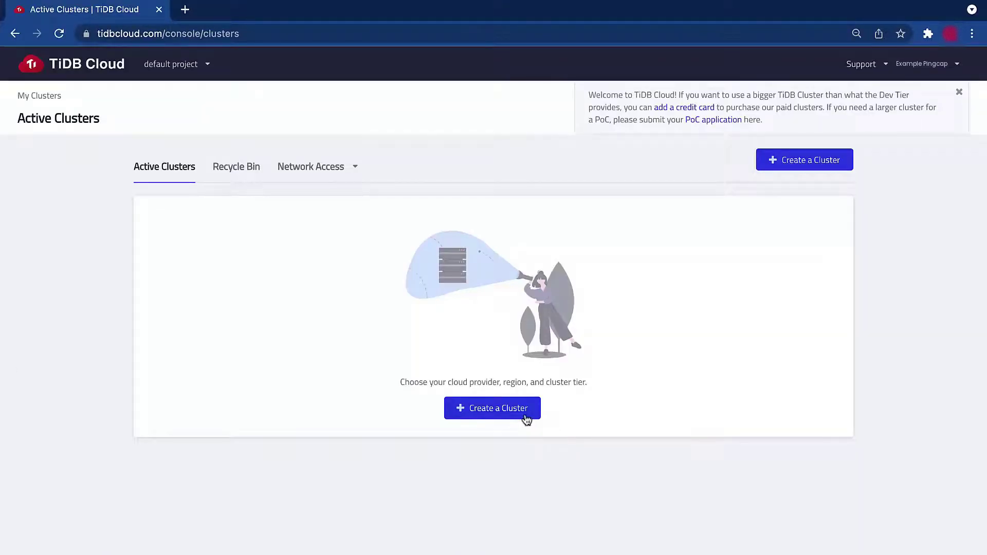
- Start a free Developer Tier cluster named Metabase and set its root password
click(525, 416)
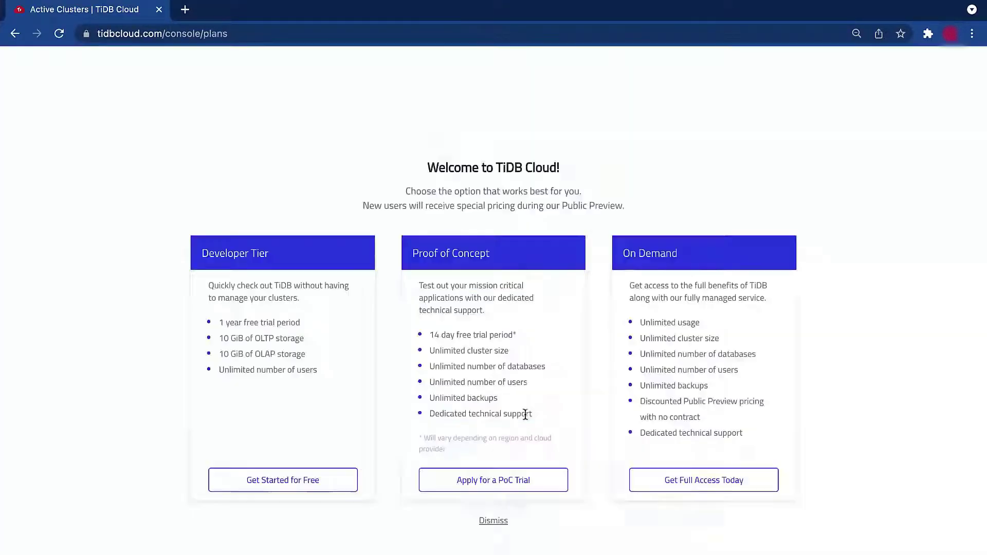
click(327, 484)
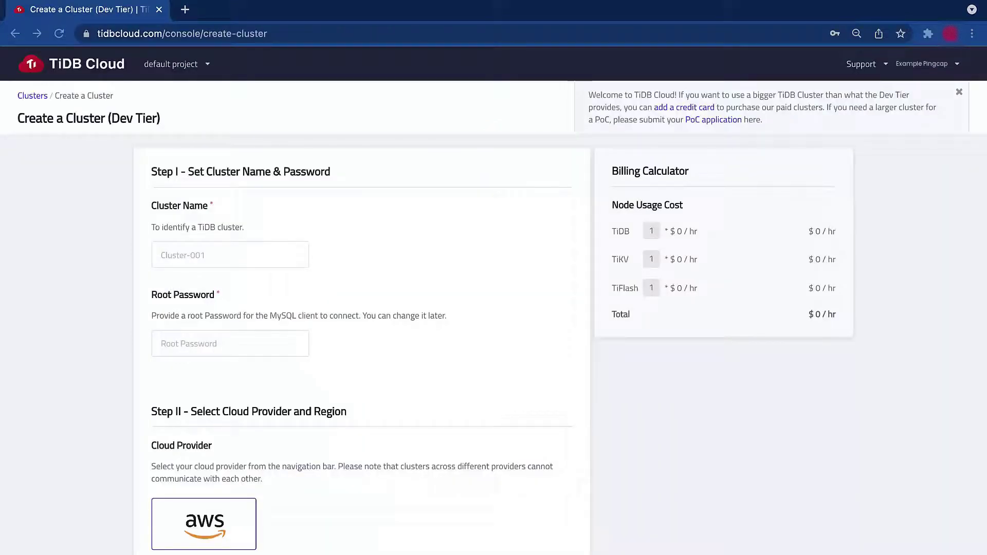
click(251, 249)
text(Metabase)
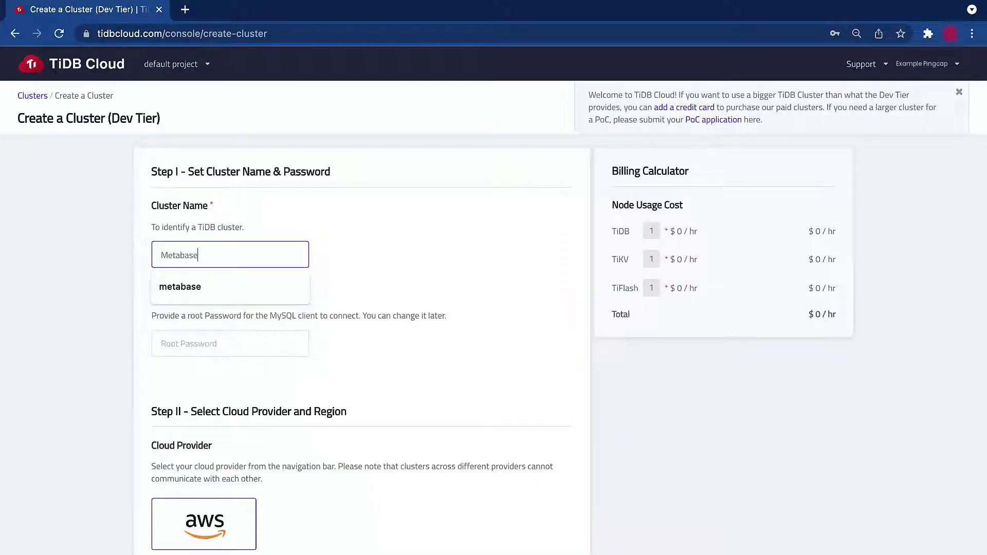
click(515, 256)
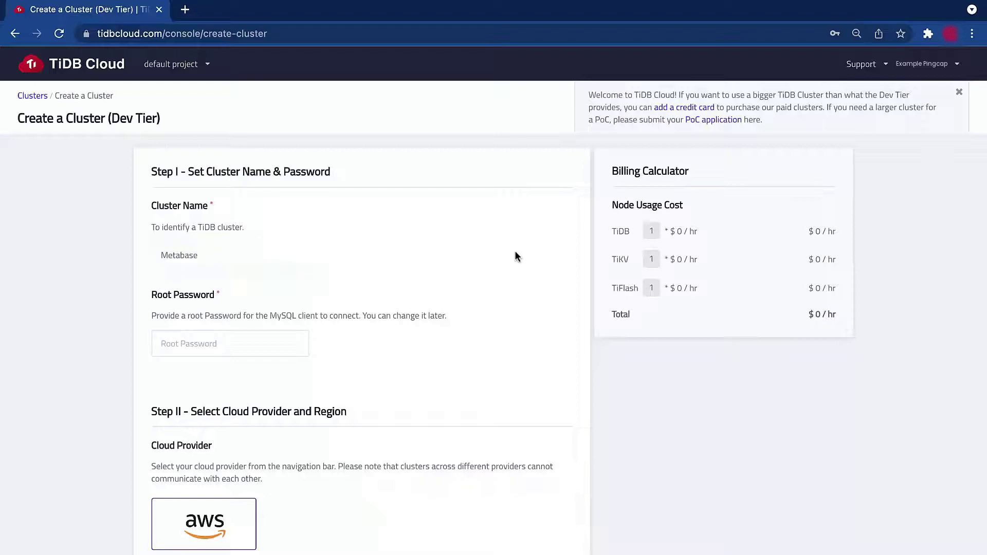
click(286, 344)
text(********)
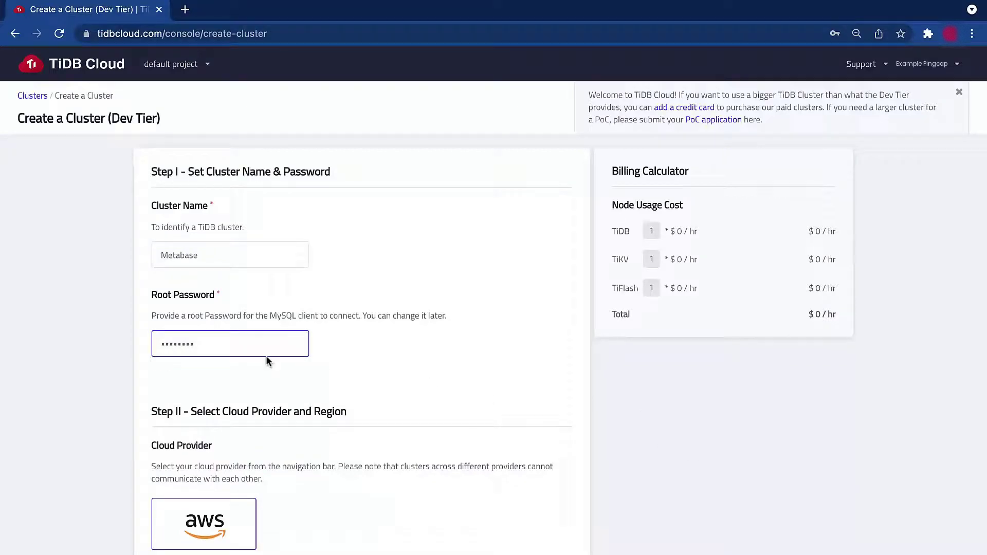
click(105, 386)
- Keep US-West-2 (Oregon) as the region, then submit and confirm cluster creation
scroll(104, 386, down, 6)
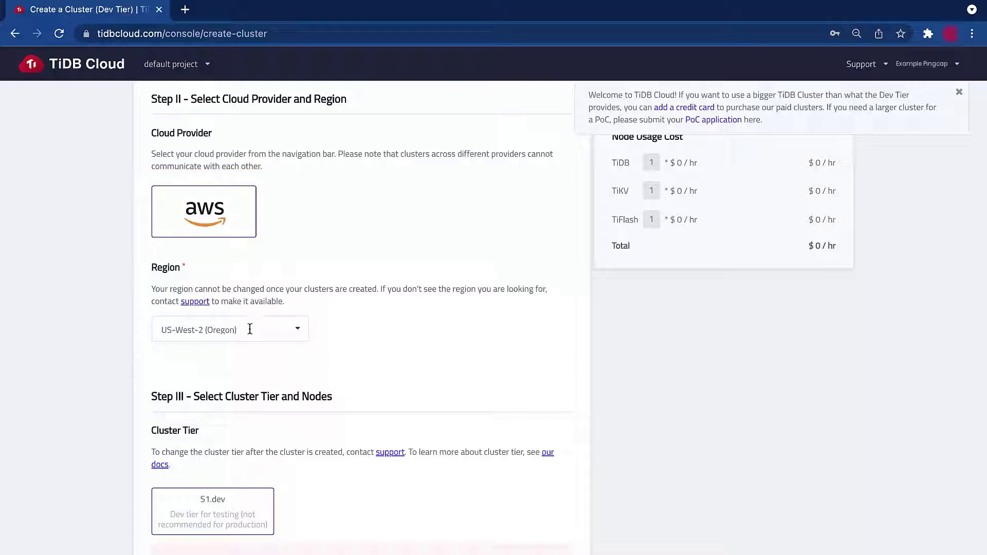
click(285, 330)
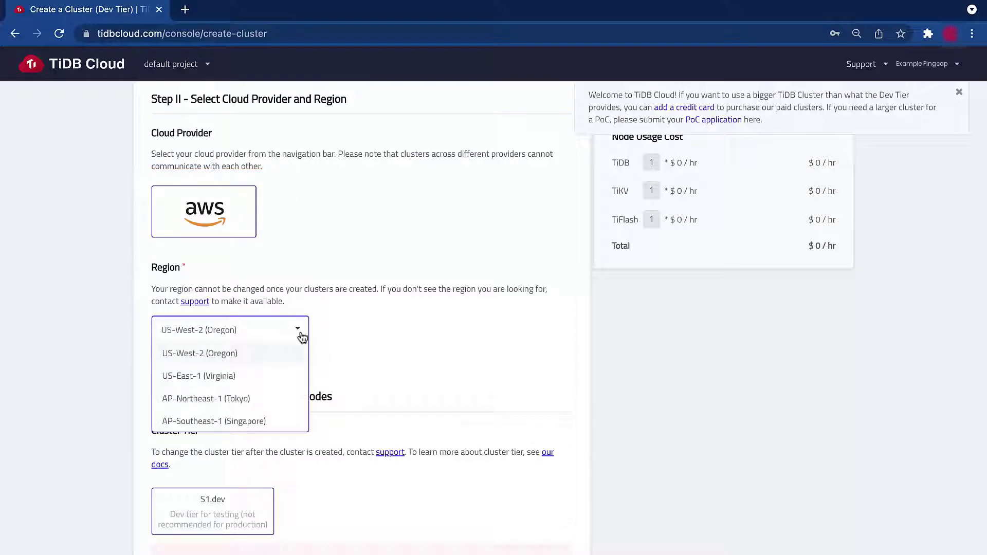
click(270, 355)
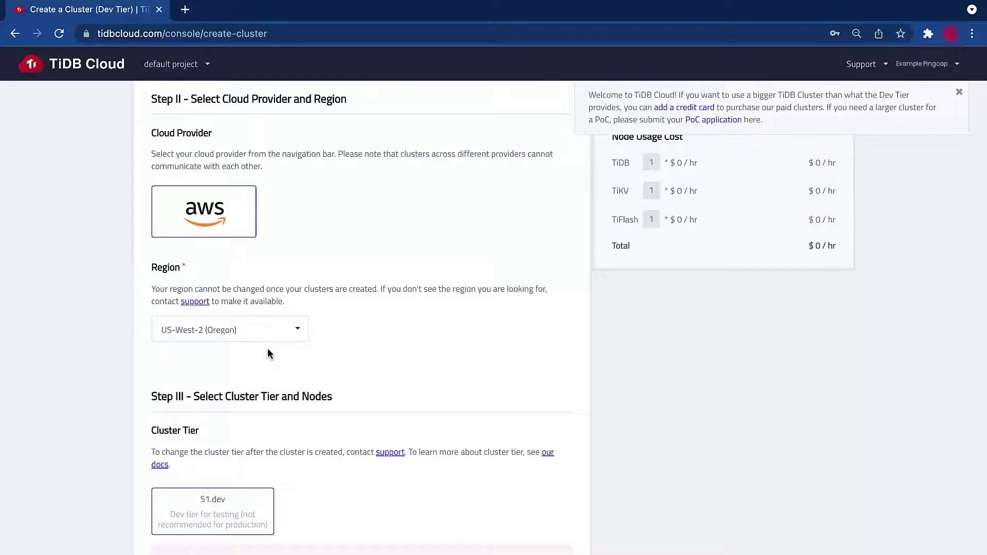
scroll(268, 354, down, 8)
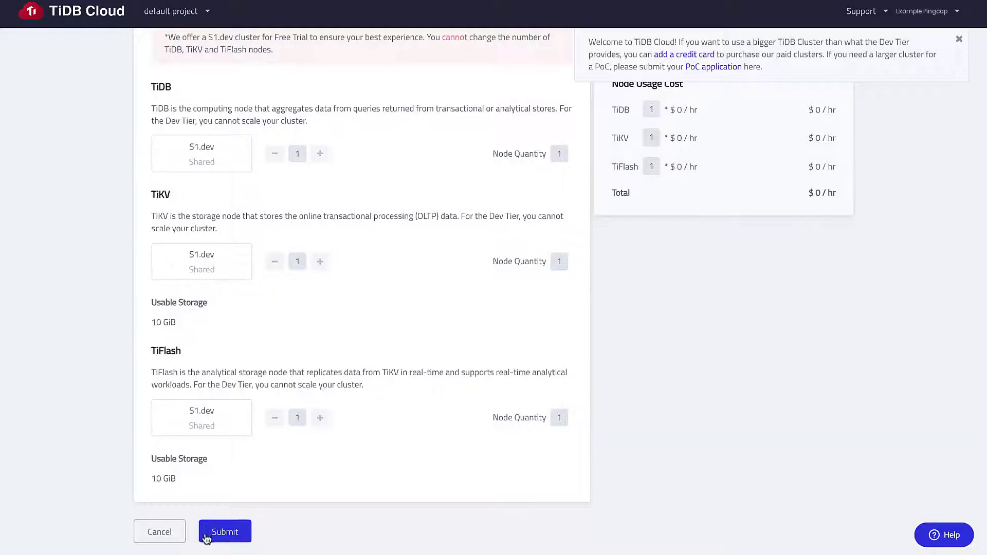
click(207, 538)
click(382, 325)
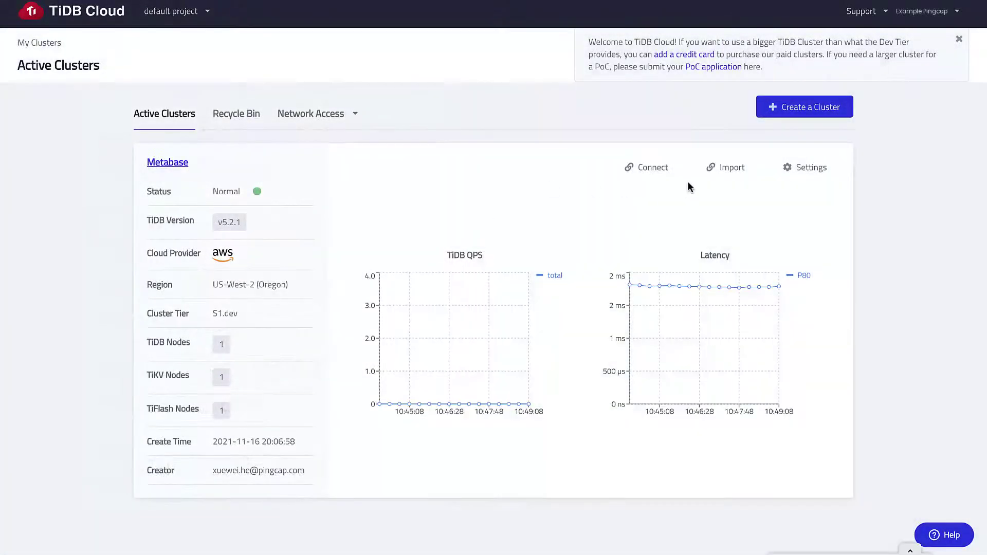
- Open the Metabase cluster's import form and enter the s3://tidbcloud-samples-us-west-2/data-ingestion/ bucket URL
click(730, 175)
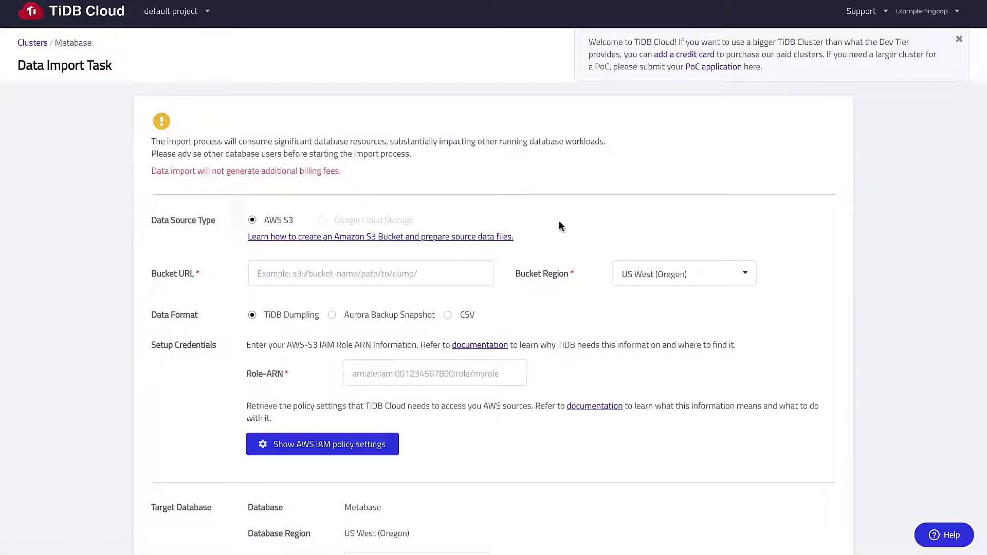
scroll(559, 222, down, 1)
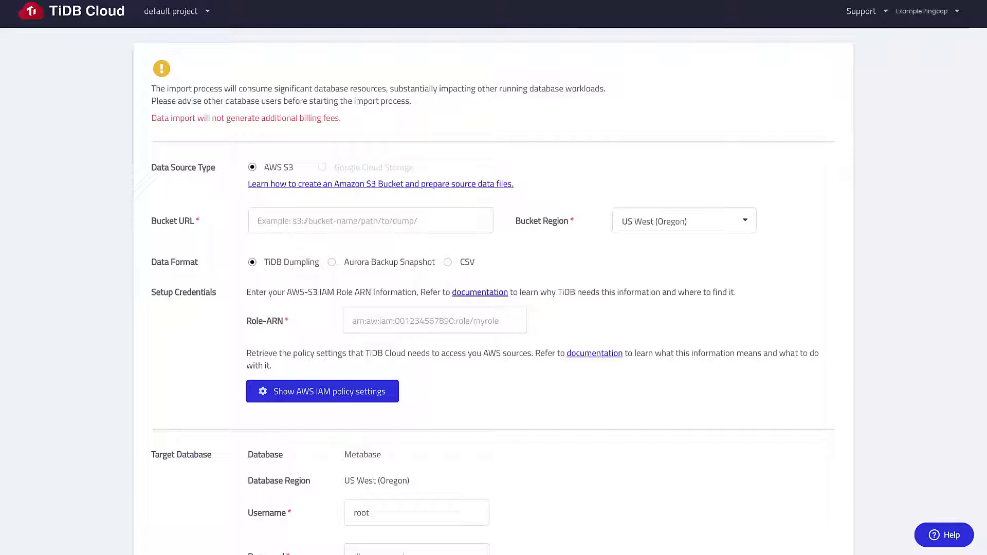
click(370, 220)
click(342, 277)
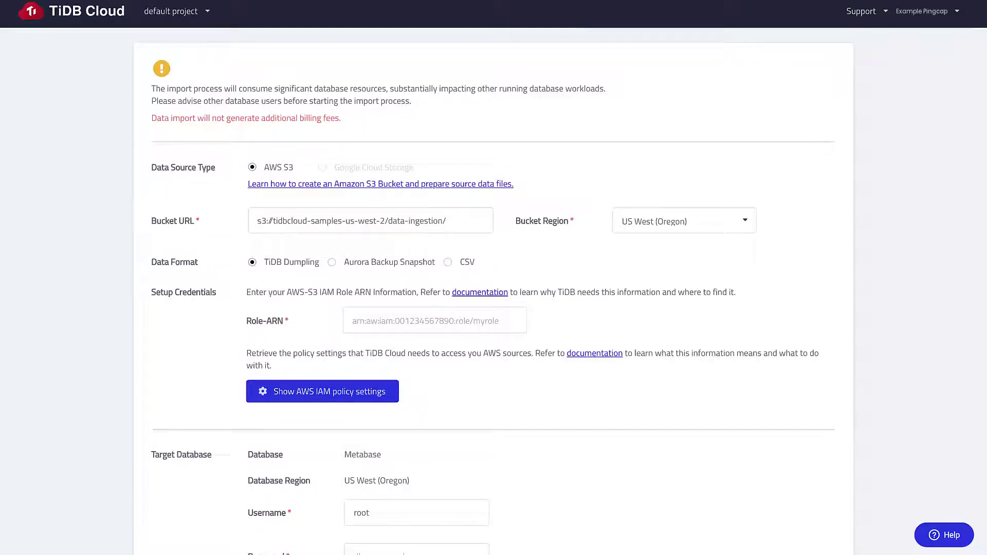
scroll(447, 331, down, 1)
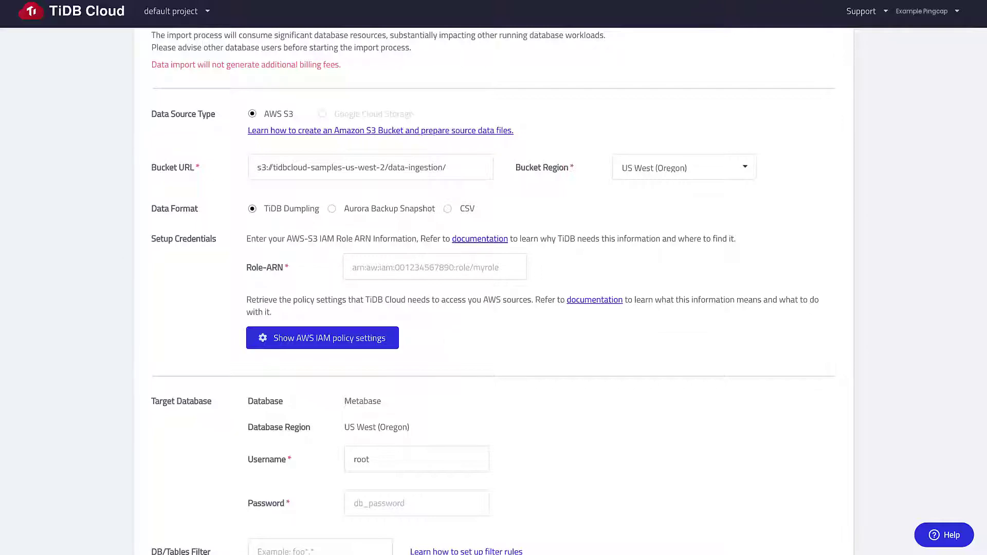
- Fill in the suggested Role-ARN and the root user's database password
click(379, 270)
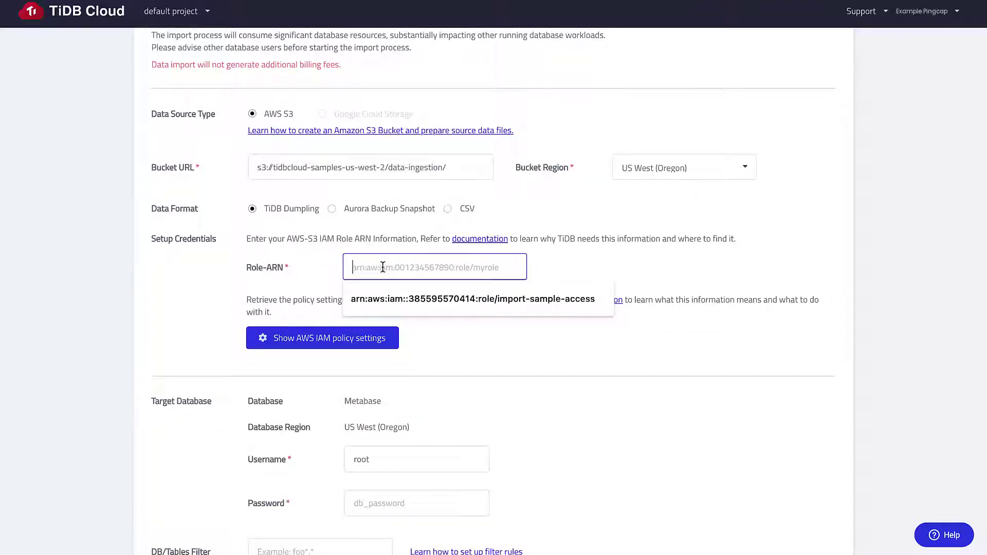
key(Down)
key(Return)
drag(439, 273, 296, 277)
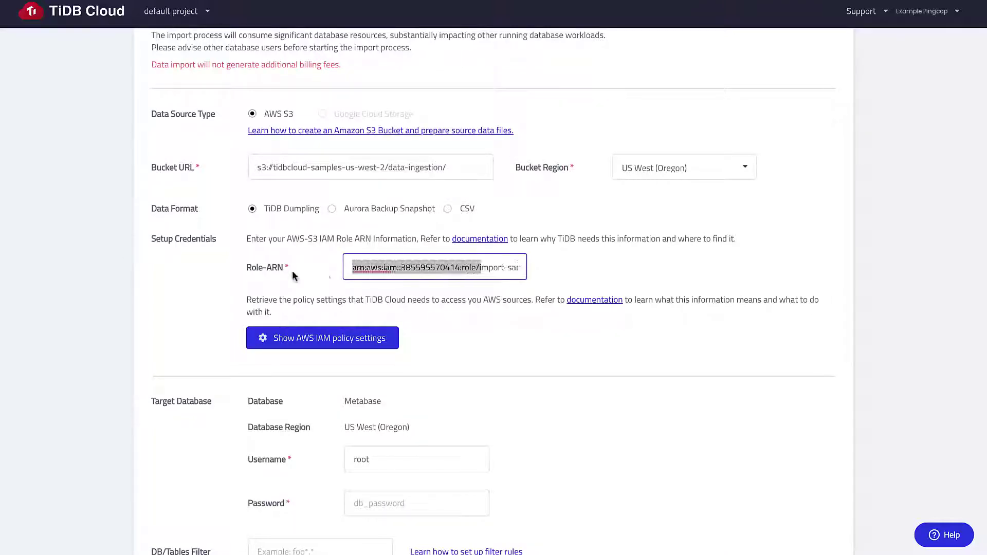
click(575, 277)
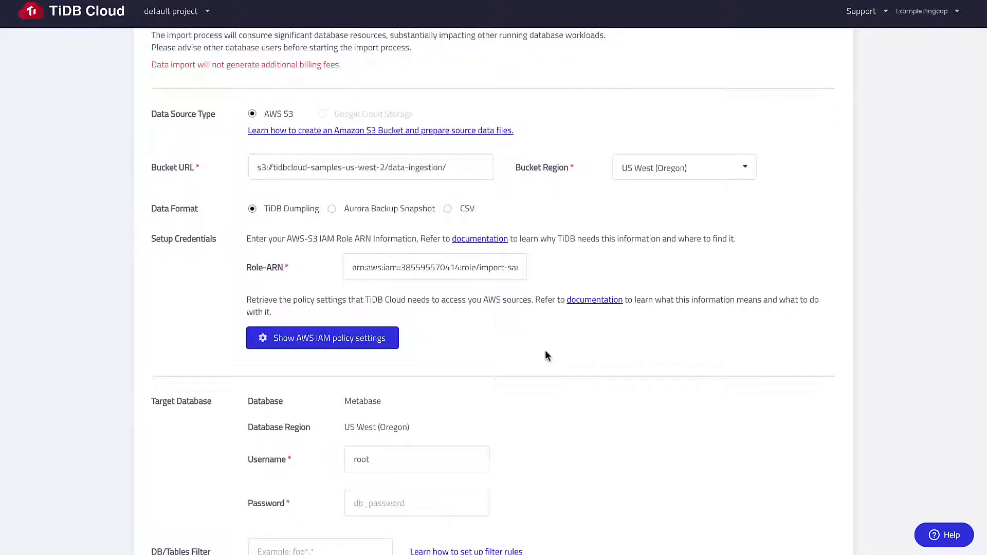
scroll(547, 355, down, 3)
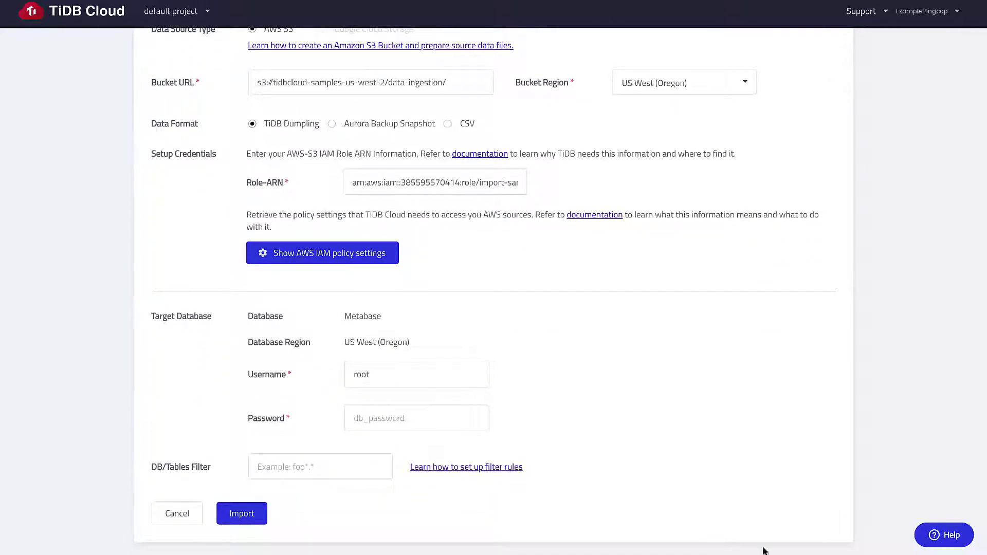
click(419, 426)
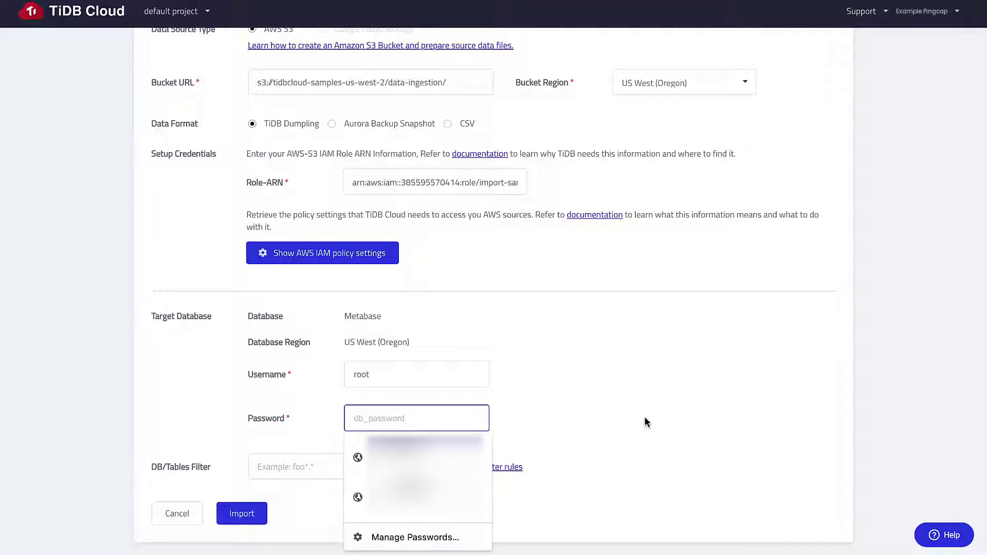
text(******)
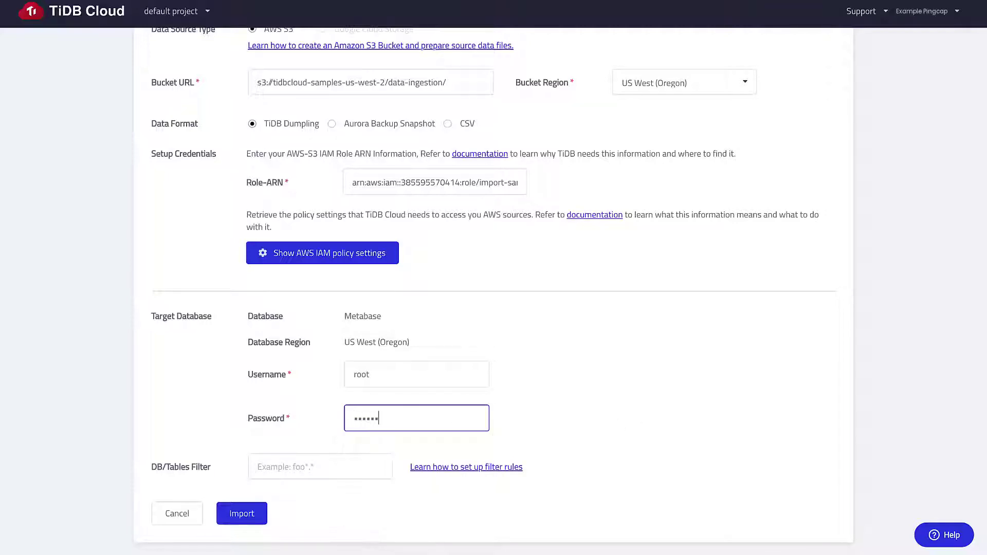
- Start the sample data import, confirm the warning, and exit once the 151.2 MiB import finishes
click(254, 516)
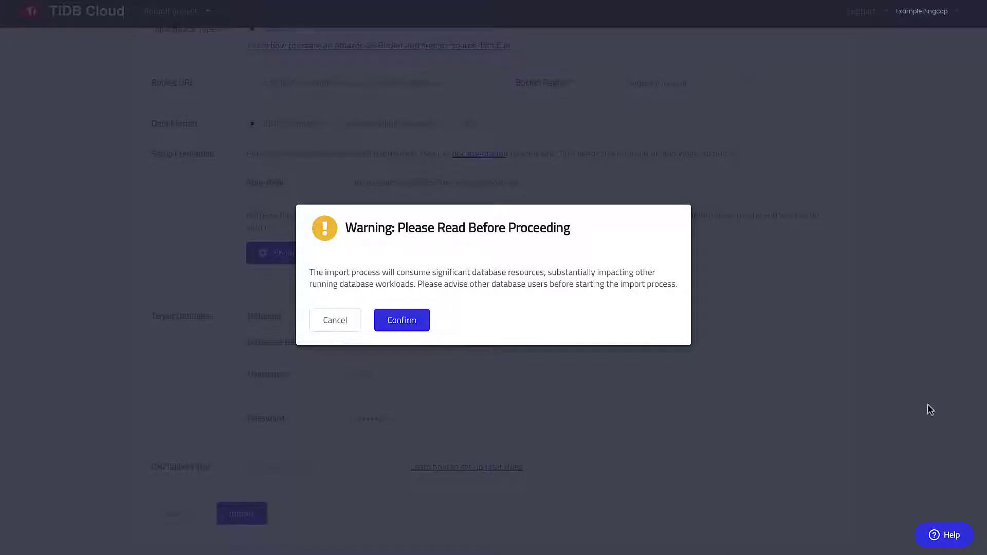
click(421, 329)
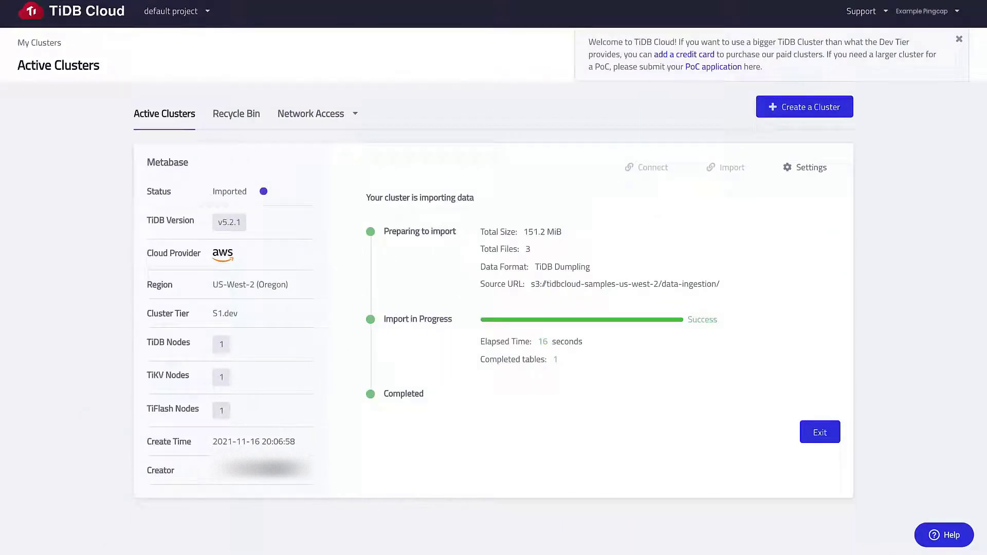
click(828, 439)
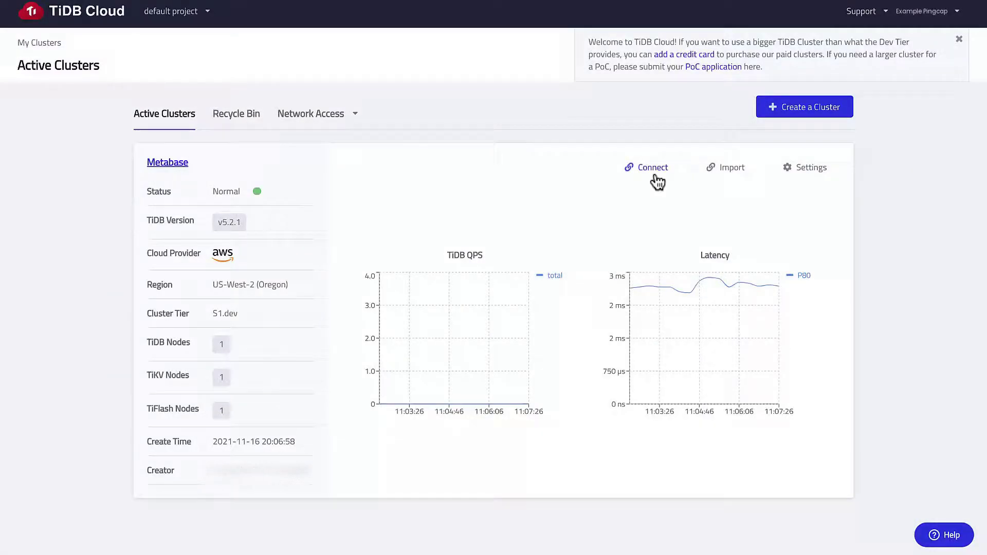
- Add a 0.0.0.0/0 traffic filter and select the cluster host name in the connection command
click(657, 176)
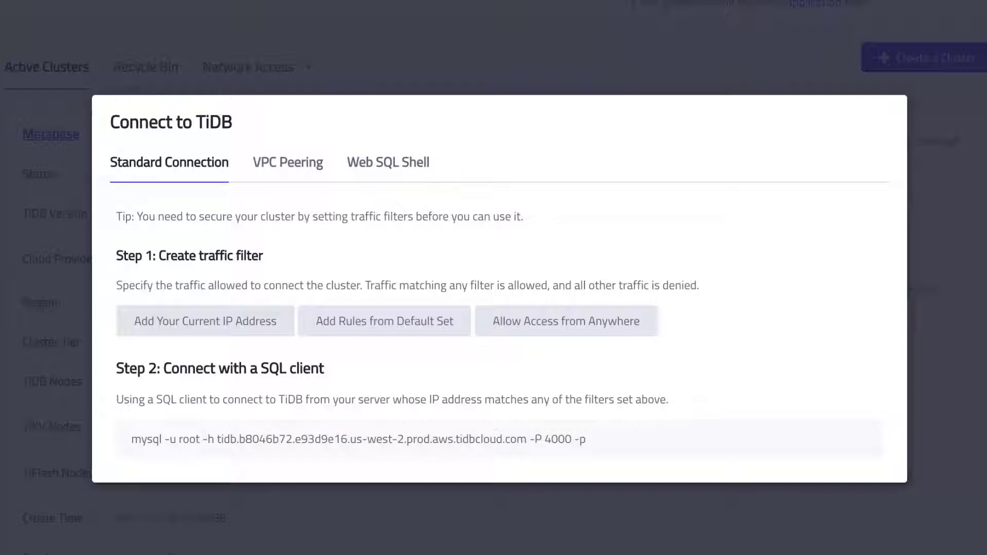
click(546, 330)
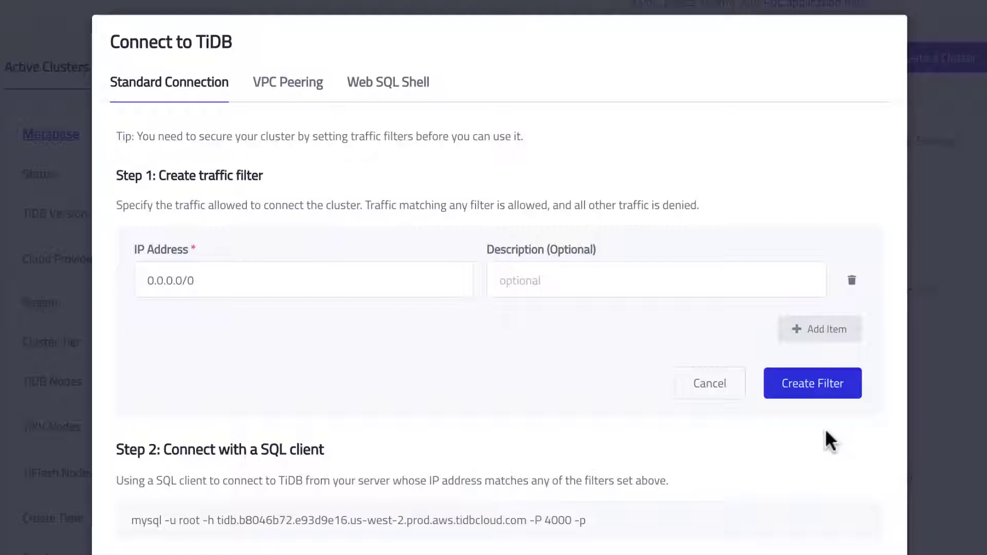
click(811, 389)
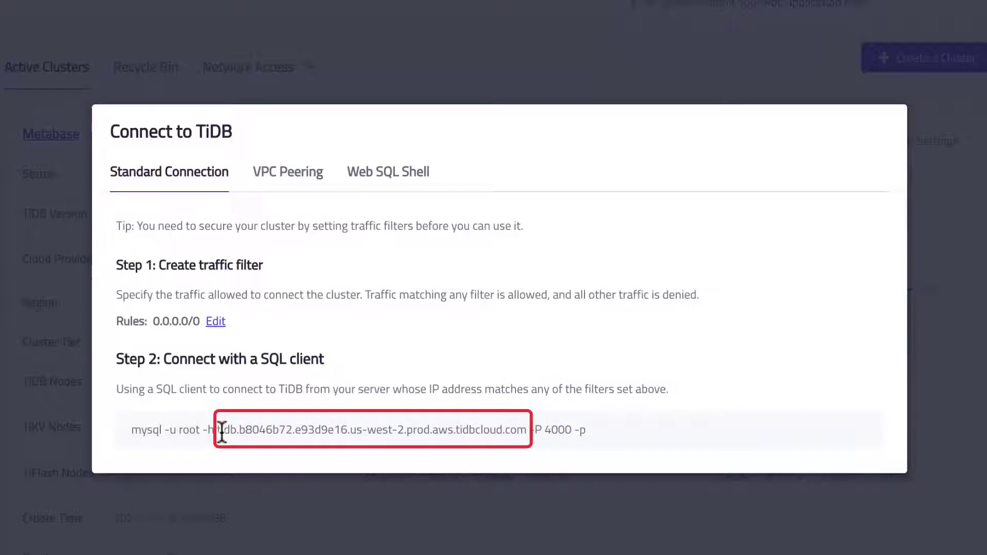
drag(218, 431, 526, 433)
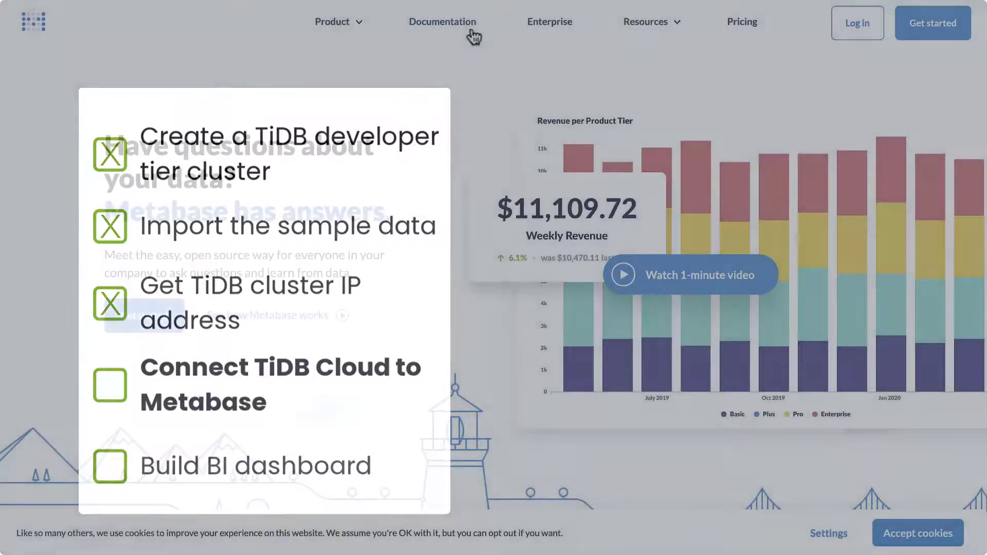
- Go from Metabase Documentation through Installing Metabase to the Running on Heroku guide
click(470, 31)
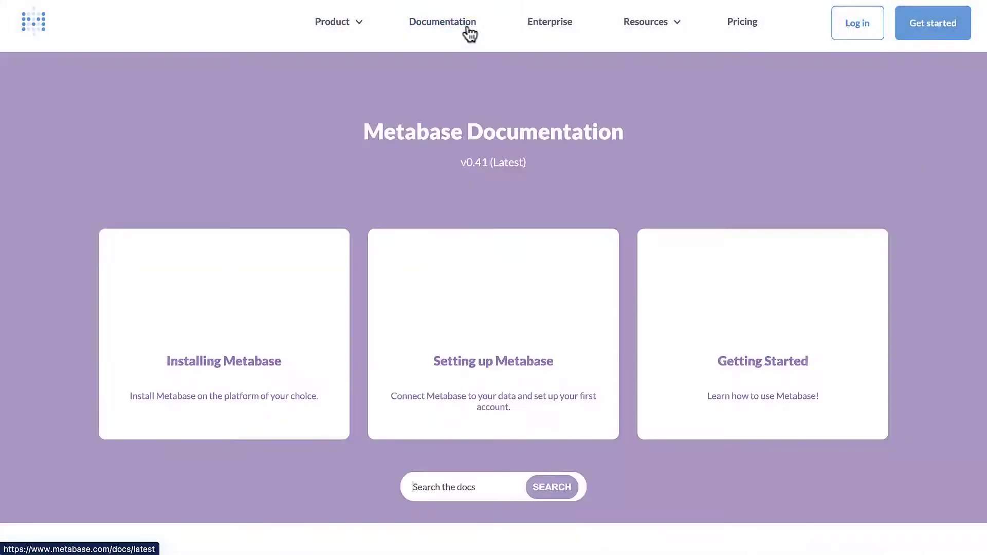
click(258, 362)
scroll(837, 331, down, 8)
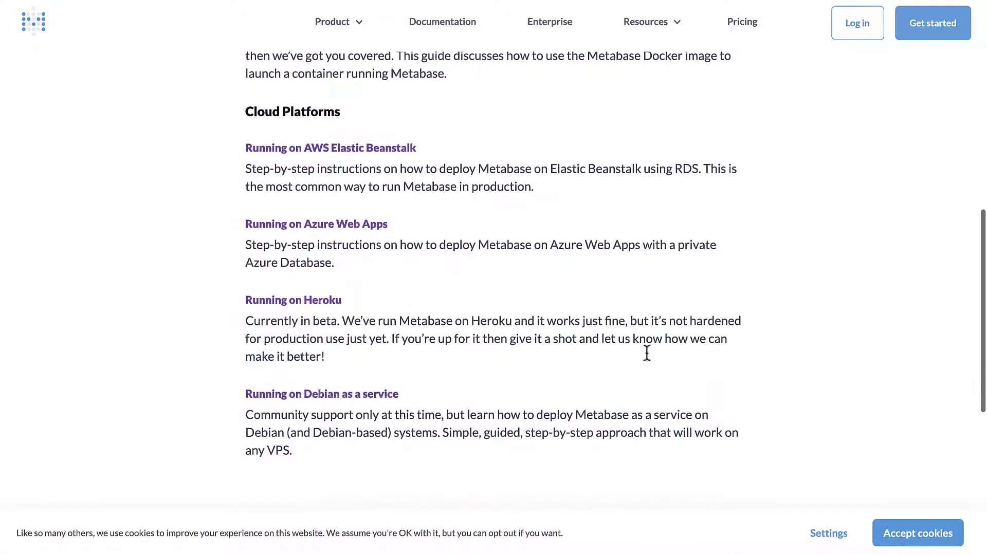
click(324, 304)
scroll(868, 382, down, 3)
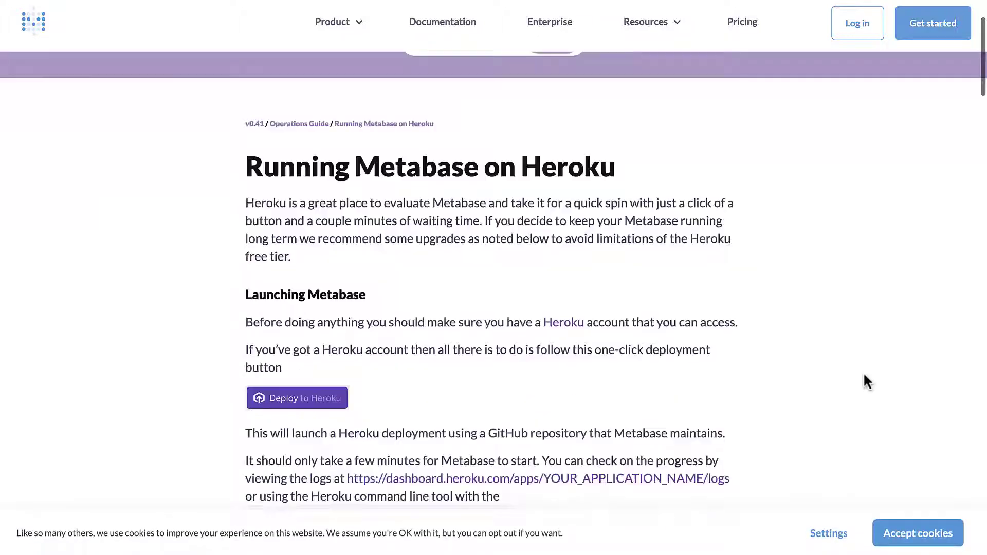
- Deploy Metabase to Heroku as the app bikesharedashboard, then open the running app
scroll(868, 381, down, 3)
click(298, 276)
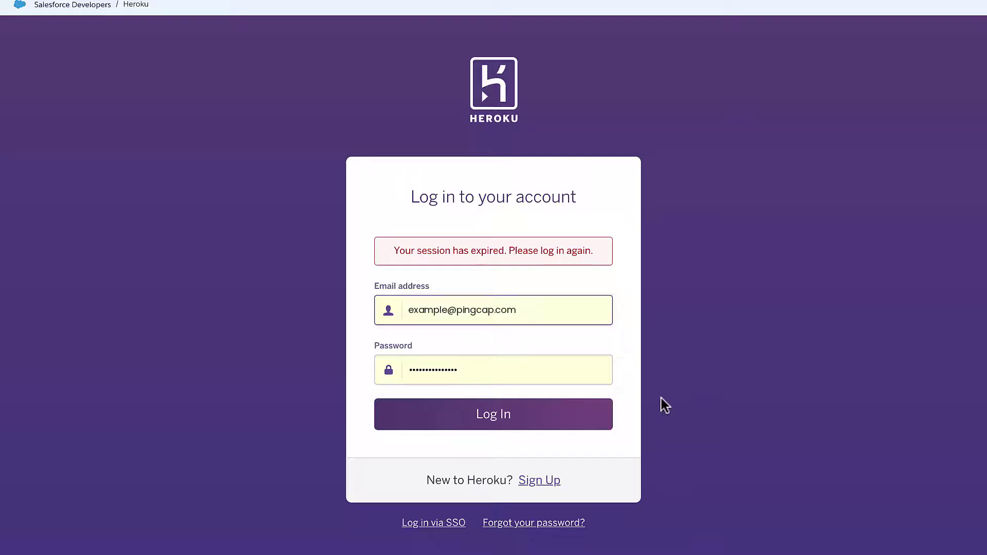
click(497, 413)
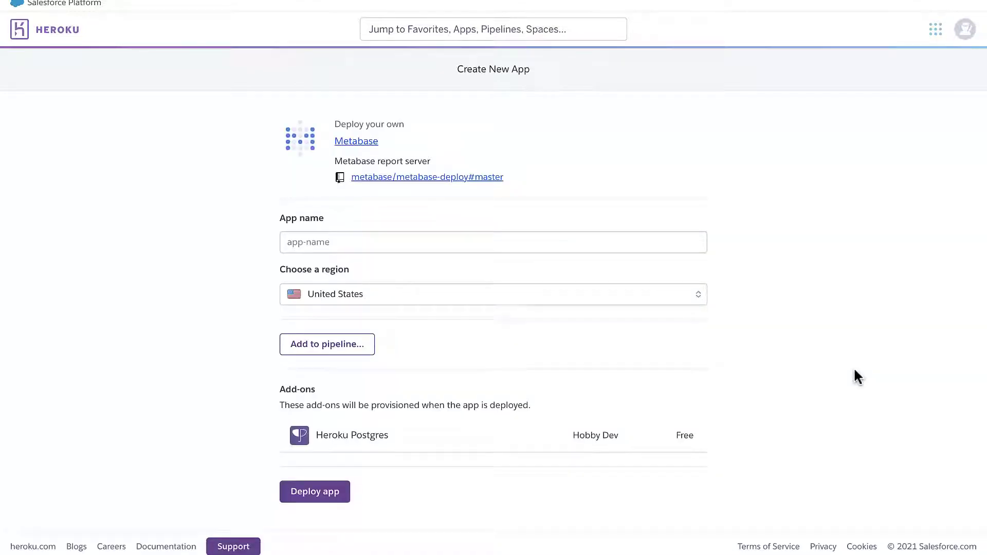
click(437, 247)
text(bikeshareda)
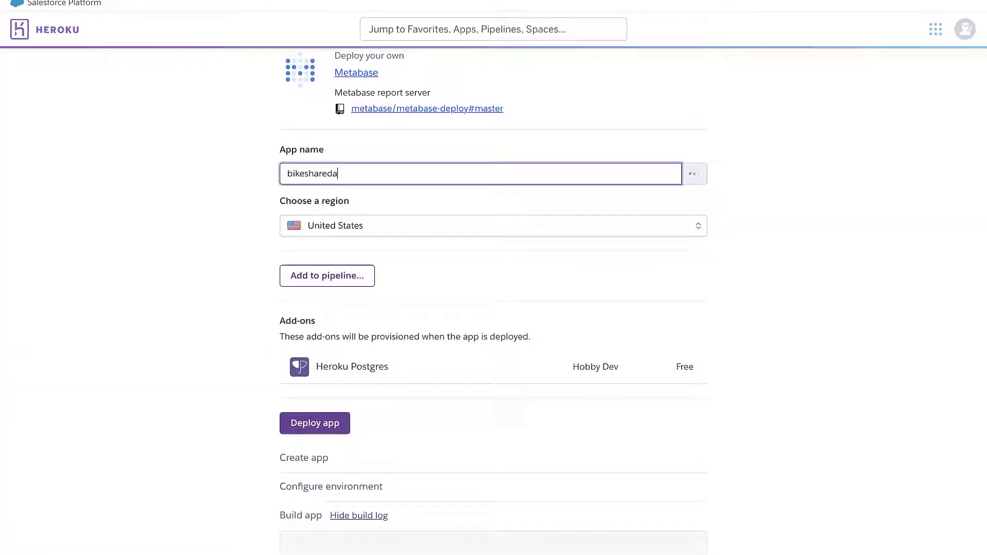
text(shboard)
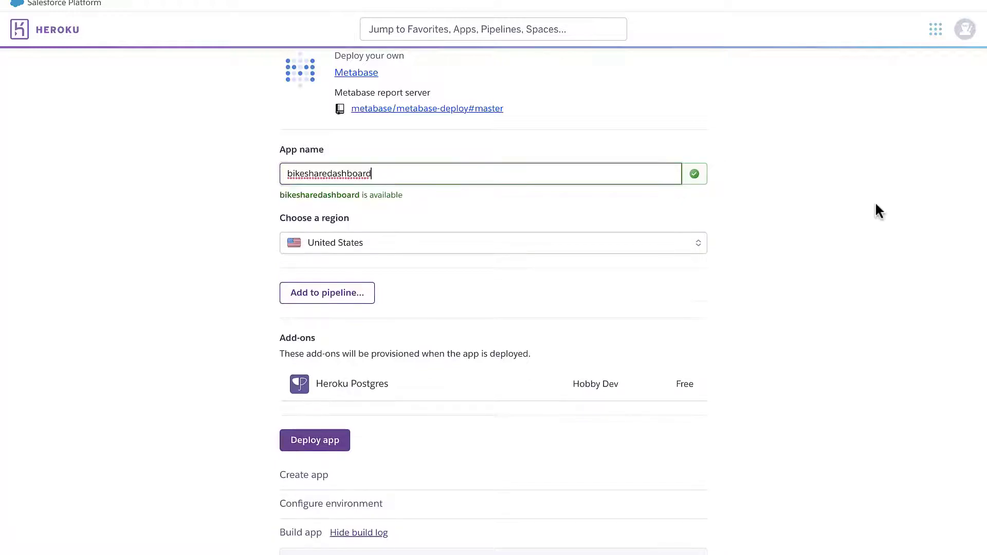
scroll(876, 208, down, 5)
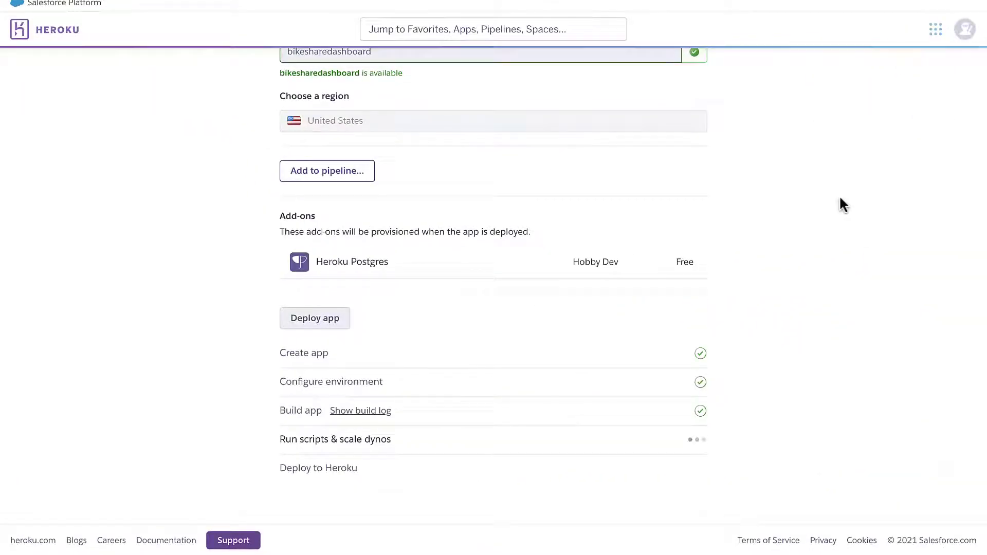
scroll(840, 198, down, 1)
click(463, 462)
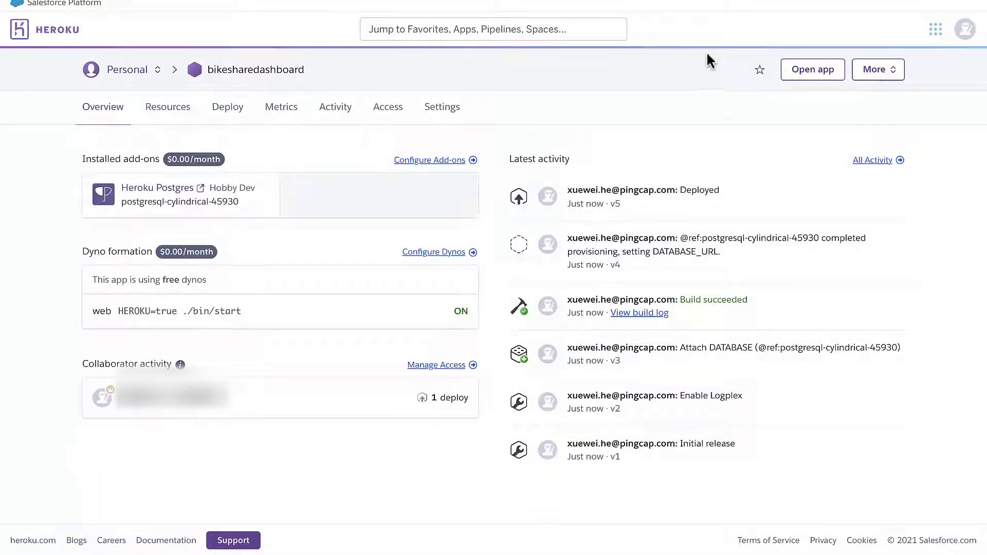
click(809, 78)
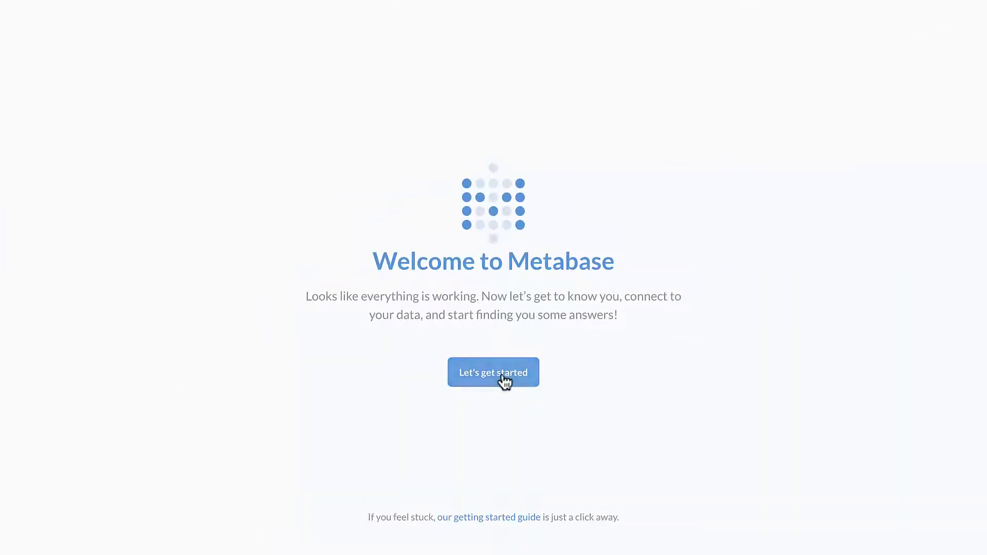
- Begin setup with English and enter the admin's first name, last name and e-mail
click(502, 377)
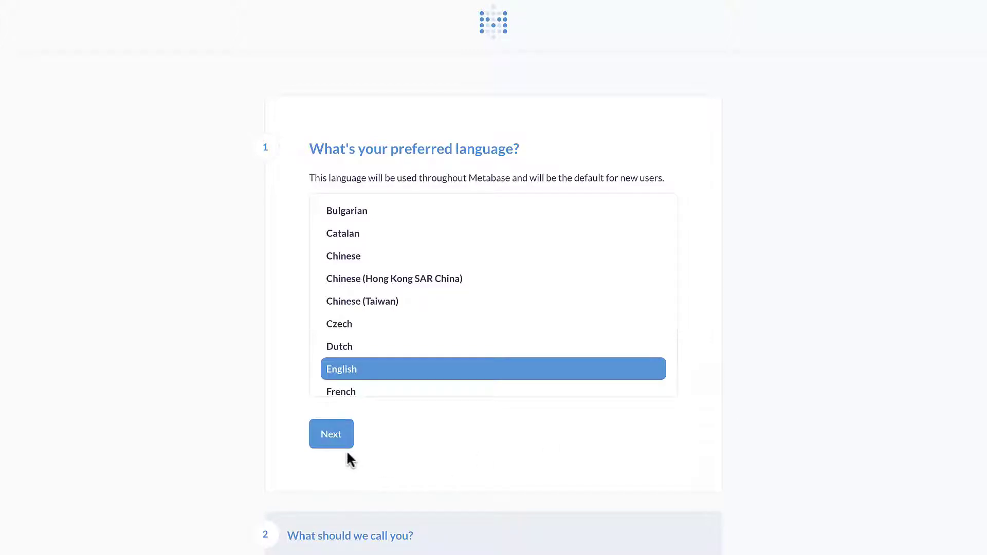
click(335, 442)
text(TiDB)
key(Tab)
text(Pingcap)
key(Tab)
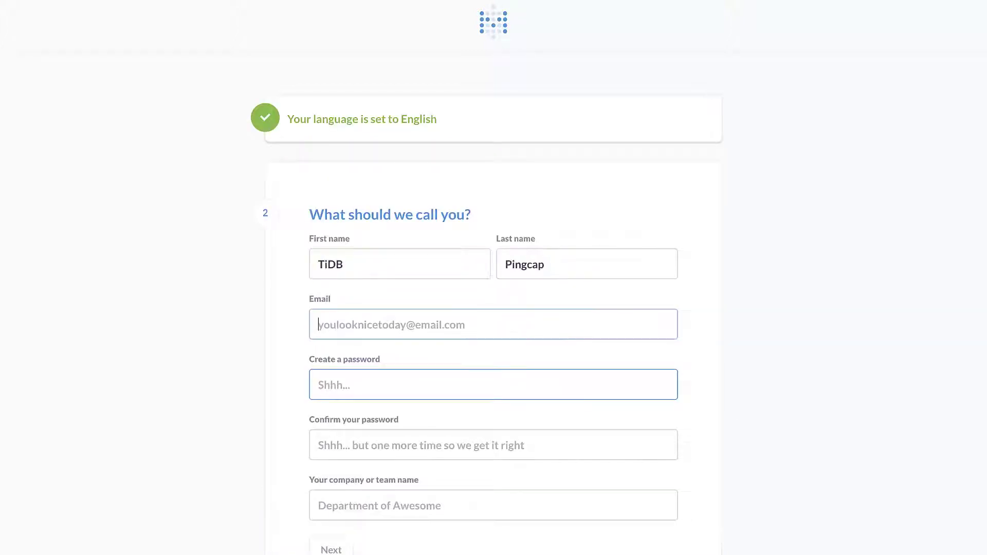
key(Tab)
- Enter and confirm the admin password, fill the company name, and continue
scroll(596, 281, down, 3)
text(password)
key(Tab)
text(password)
key(Tab)
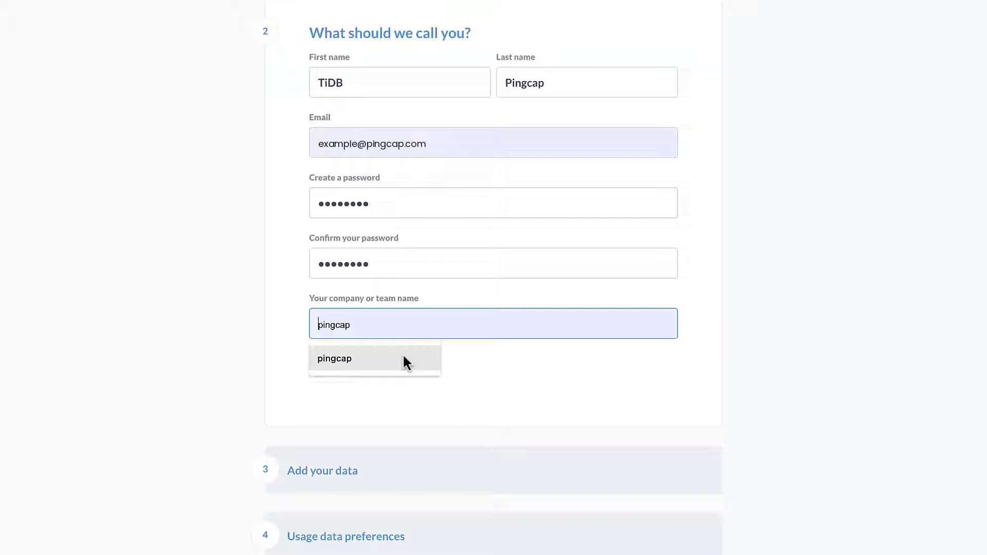
click(403, 362)
scroll(401, 361, down, 2)
click(345, 297)
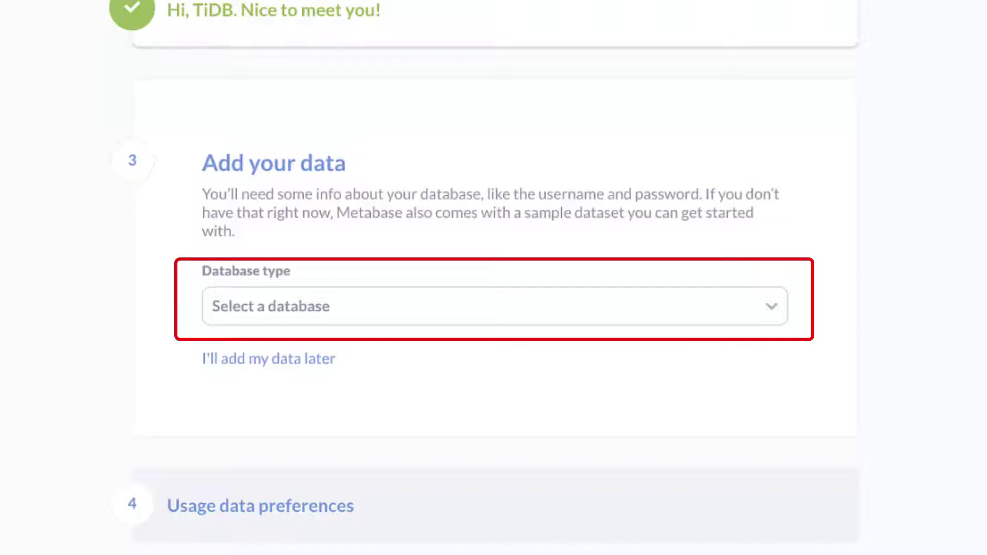
- Choose MySQL as the database type and name the connection Bikeshare
click(771, 308)
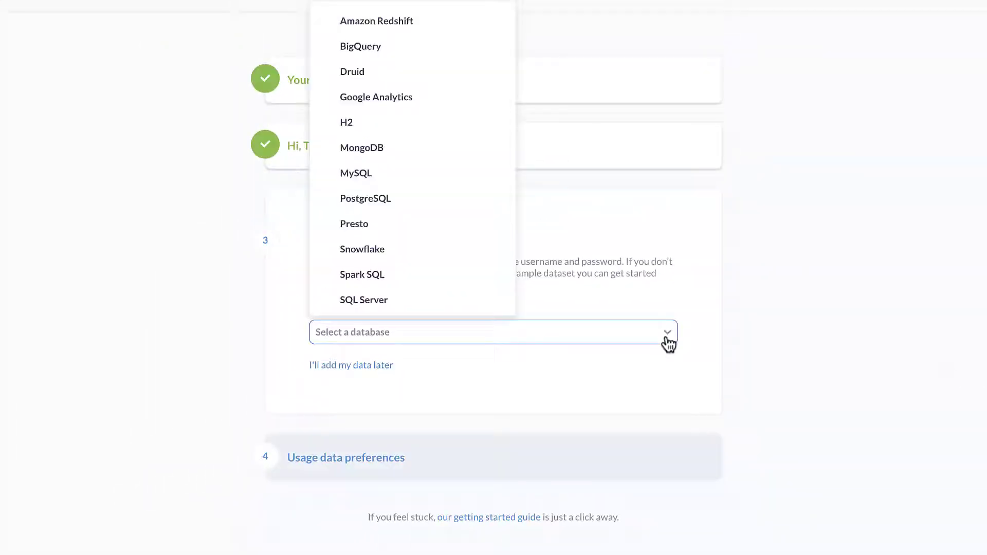
click(448, 175)
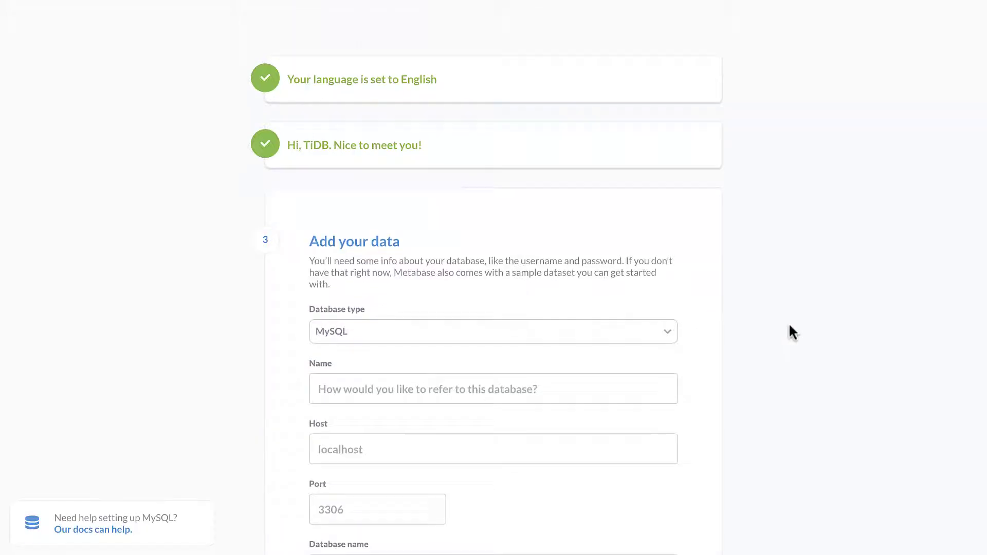
scroll(790, 329, down, 2)
scroll(788, 322, down, 2)
click(479, 180)
text(Bike)
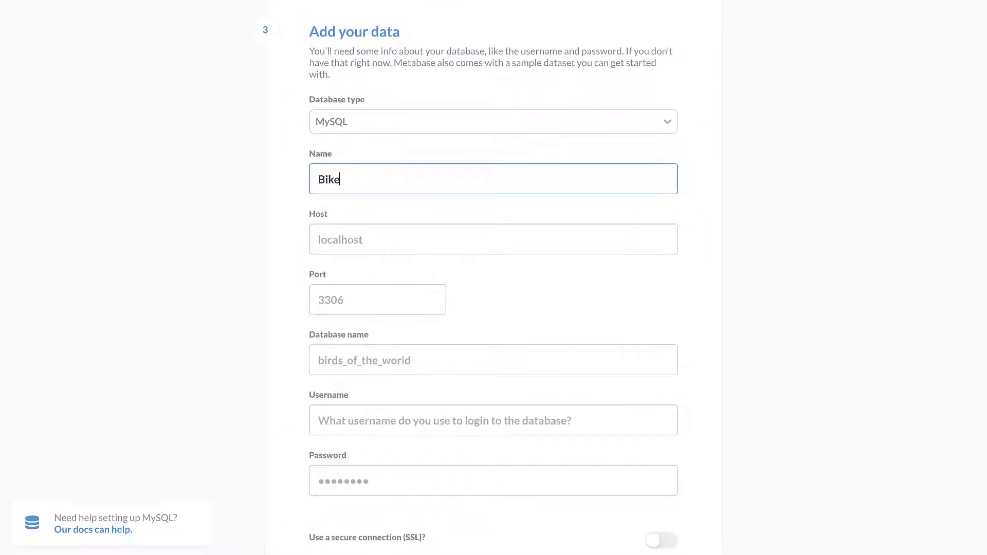
text(share)
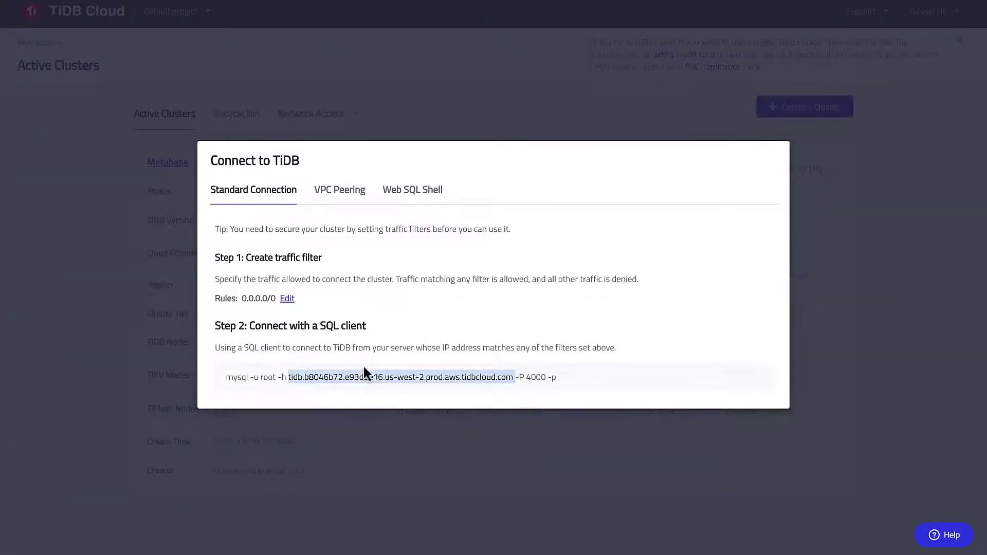
- Copy the TiDB cluster host name and paste it into the Host field
click(455, 377)
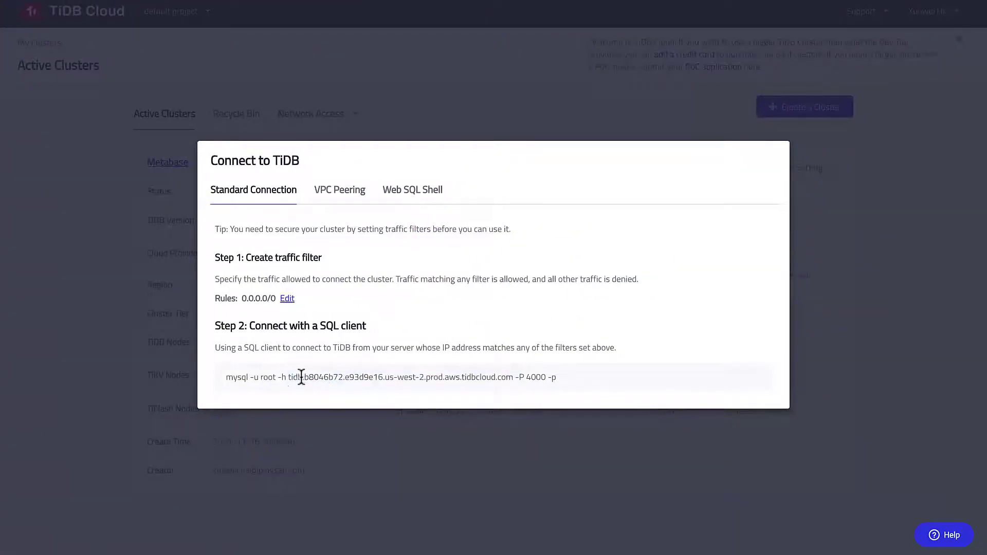
drag(289, 379, 512, 381)
key(ctrl+c)
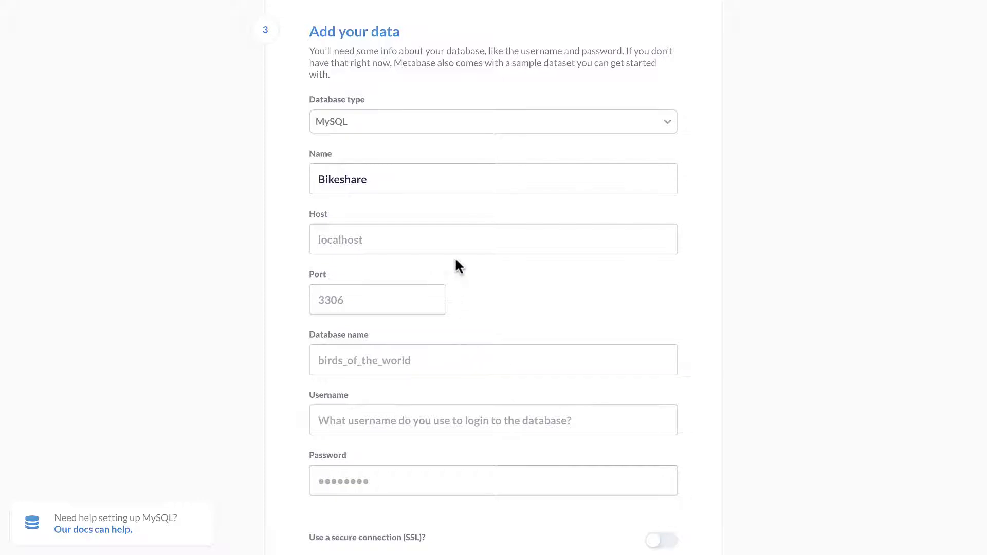
click(460, 242)
key(ctrl+v)
click(784, 324)
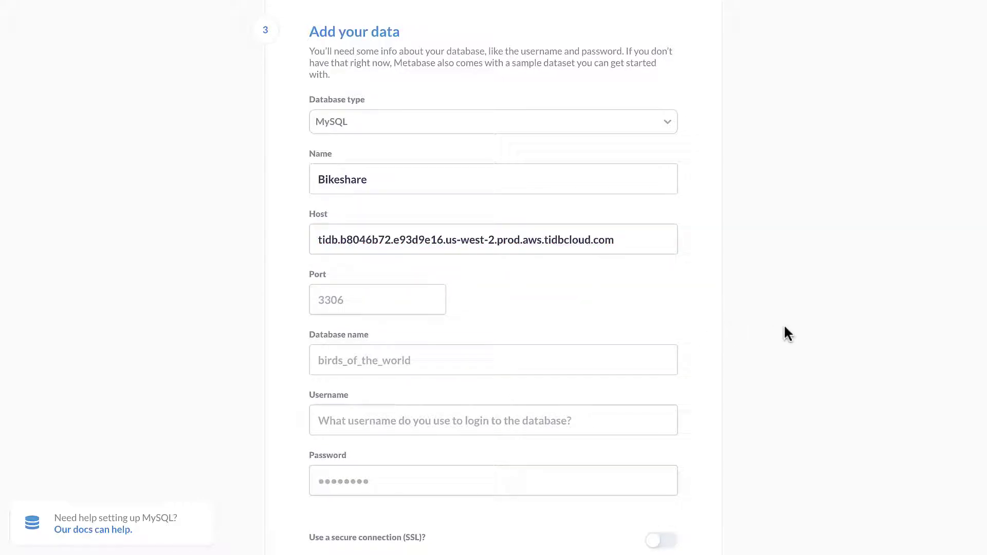
- Set port 4000, database bikeshare, username root and the database password
click(343, 300)
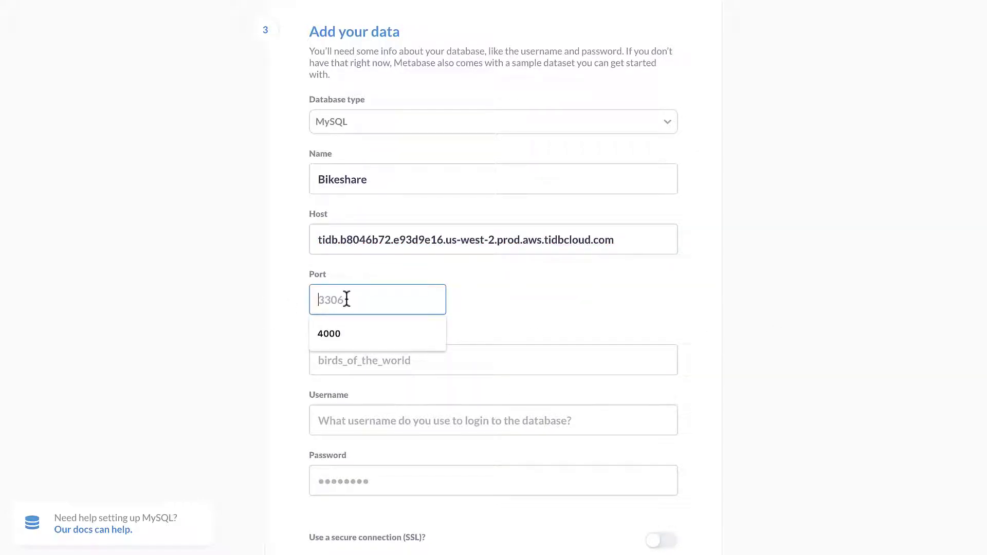
text(4000)
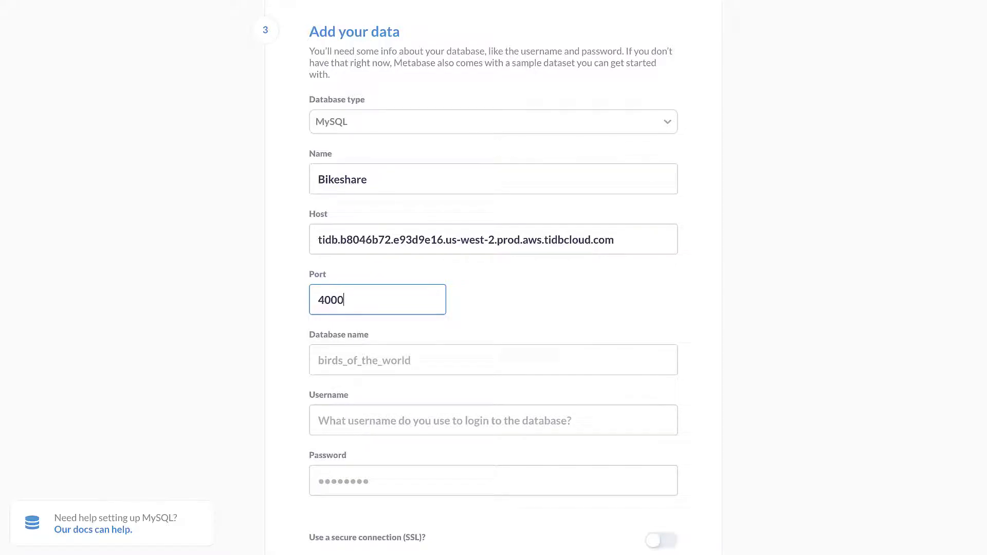
click(131, 329)
scroll(131, 328, down, 5)
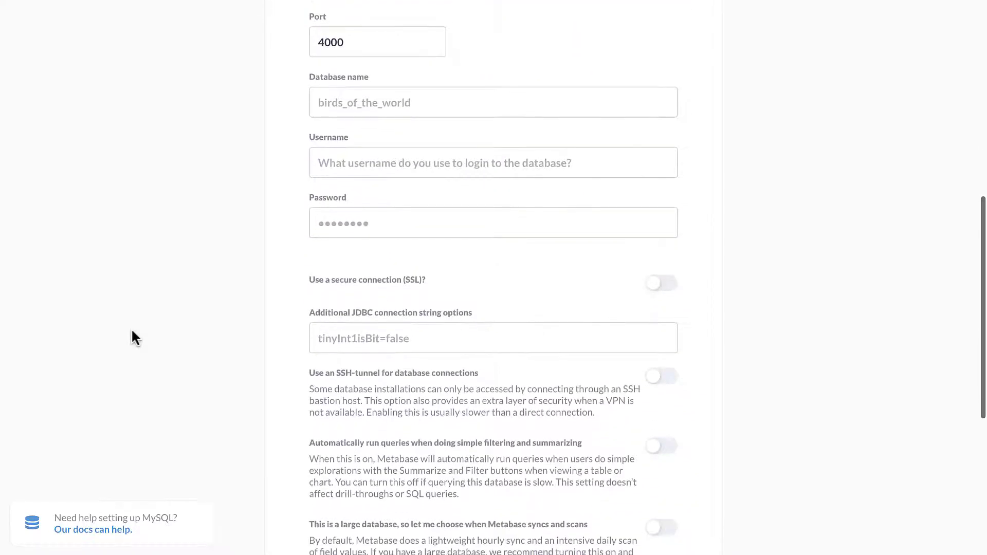
scroll(954, 348, up, 2)
key(Tab)
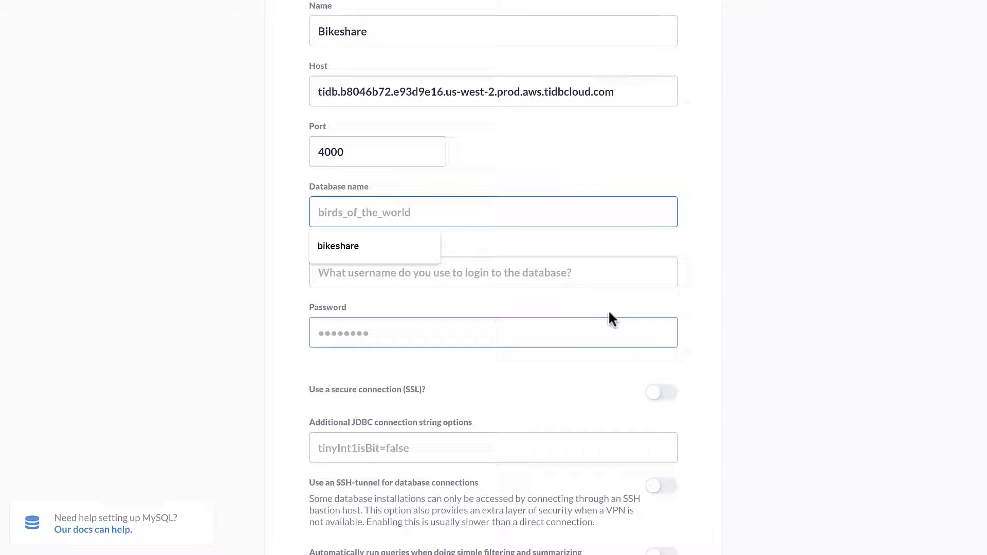
click(407, 246)
click(402, 274)
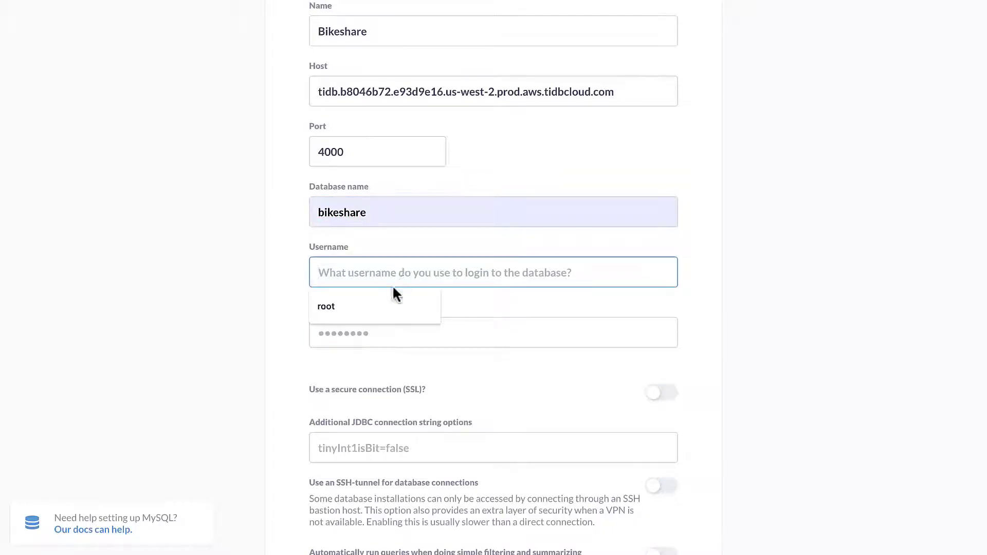
click(389, 306)
click(381, 331)
text(••••••••)
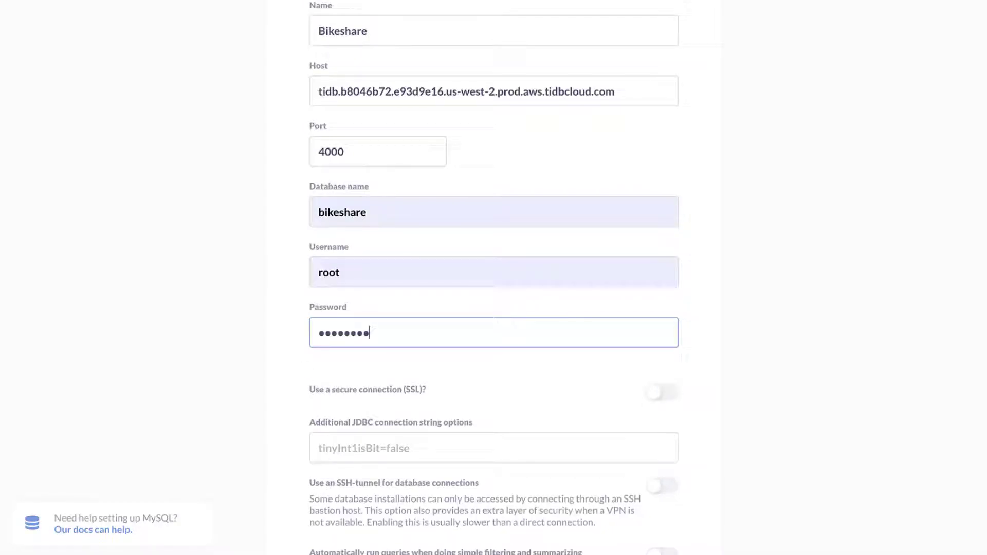
scroll(264, 368, down, 7)
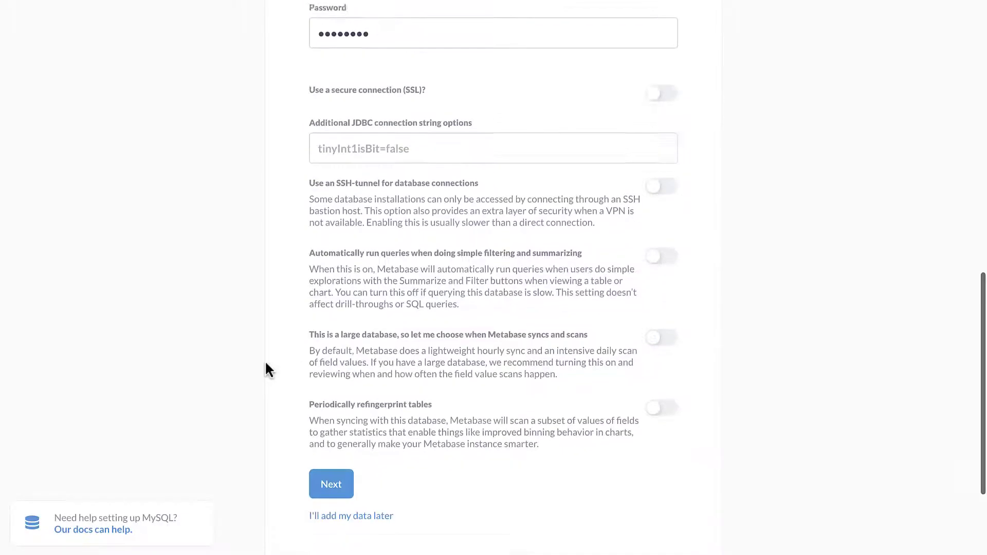
- Submit the Bikeshare connection, accept usage data preferences, and open the Metabase home page
click(321, 434)
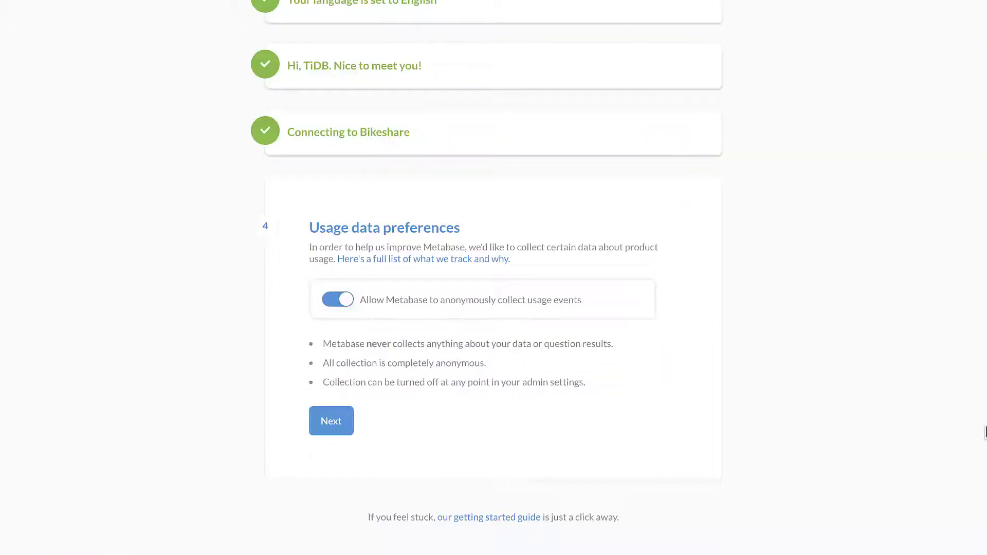
click(330, 420)
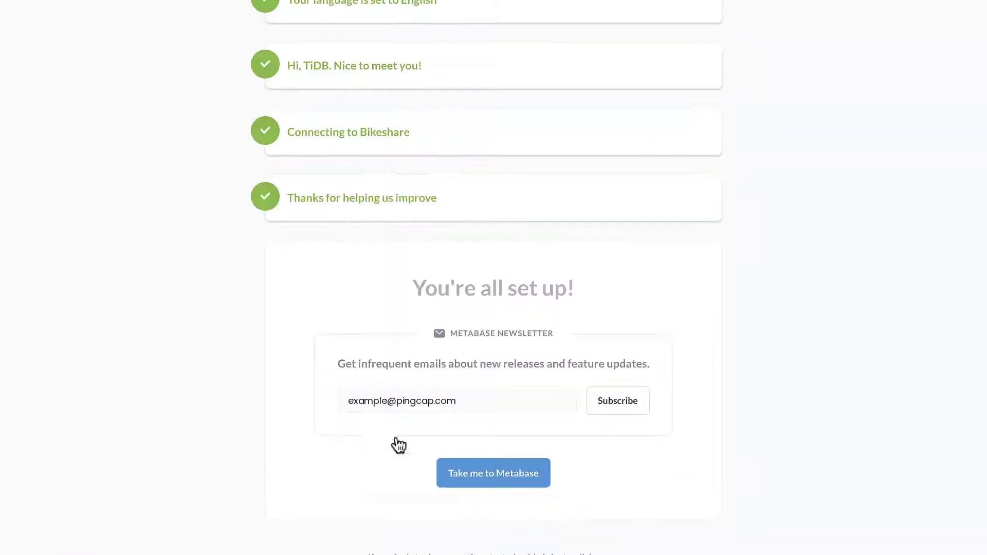
click(522, 484)
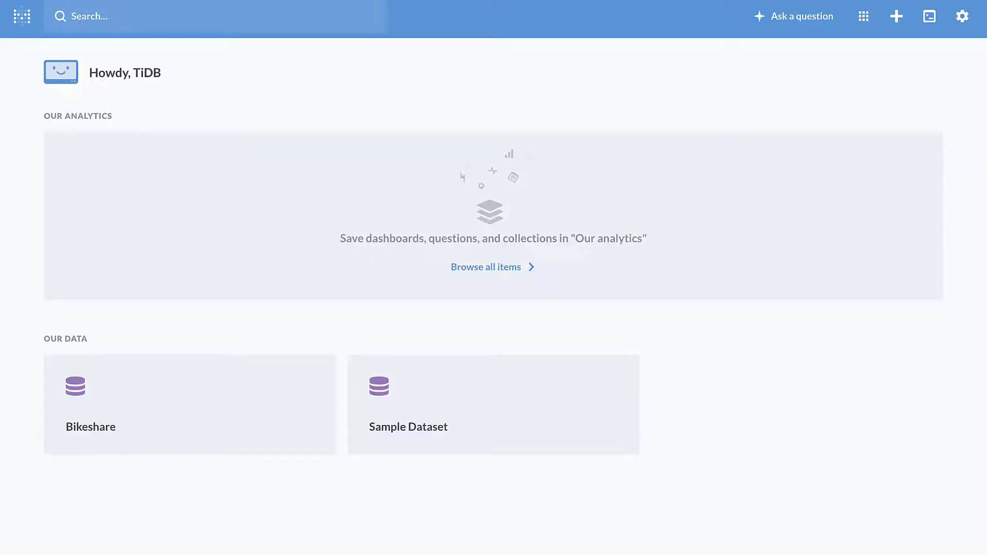
scroll(945, 162, down, 3)
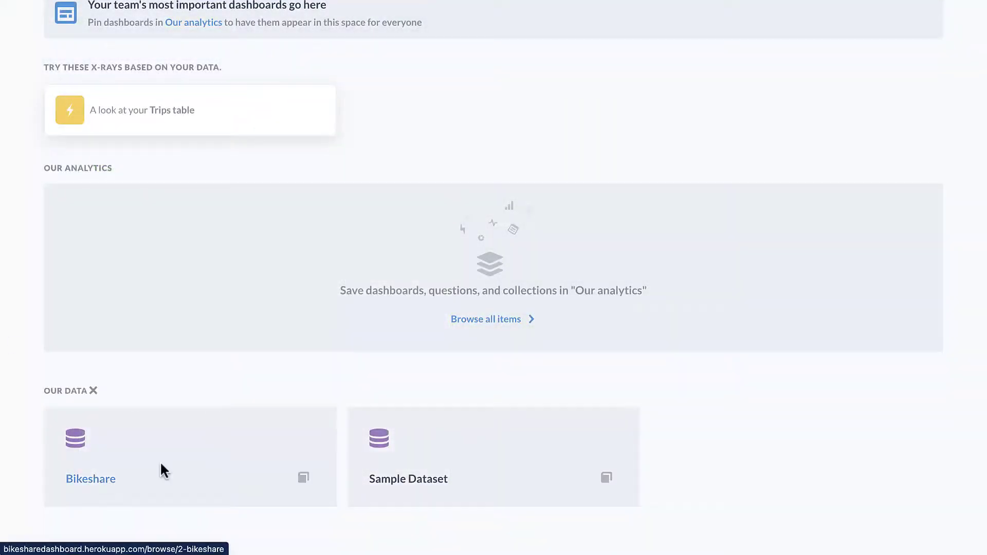
- Open the Bikeshare Trips table and begin a Summarize by count
click(160, 463)
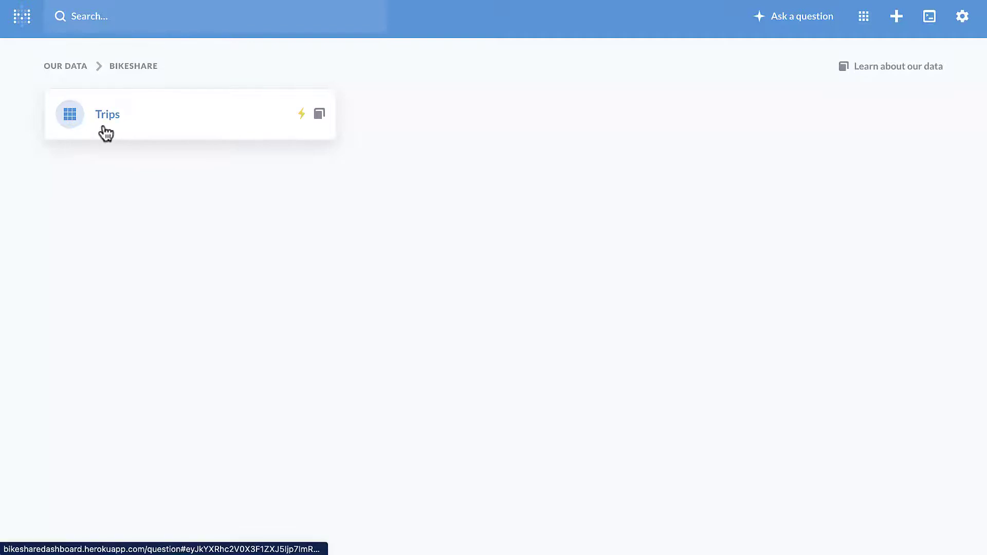
click(103, 125)
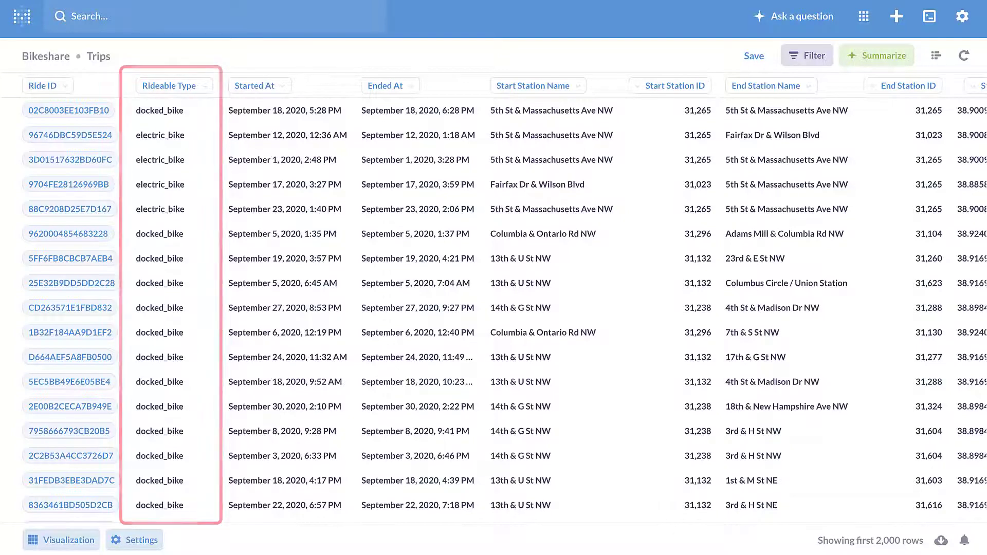
click(878, 56)
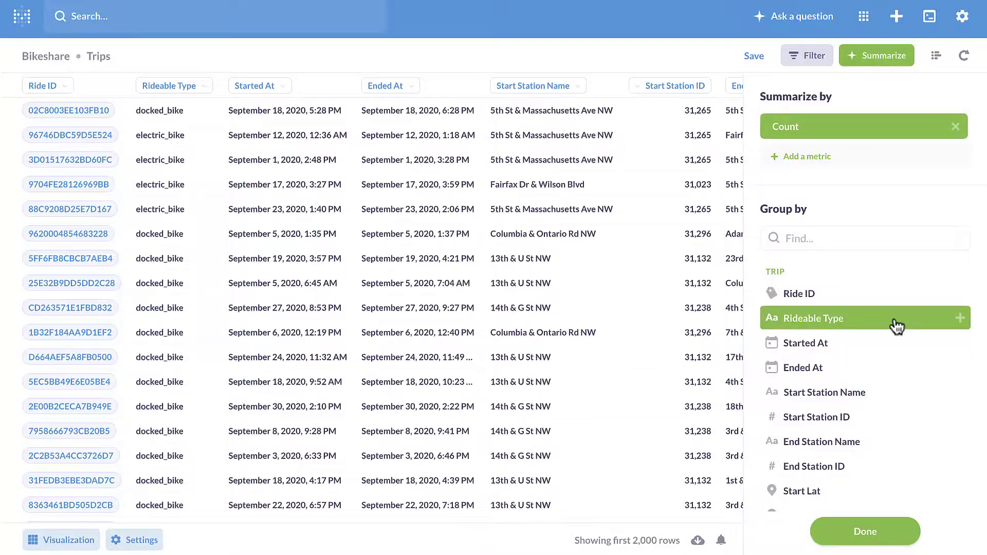
- Group the Trips count by Rideable Type to show a bar chart of classic, docked and electric bikes
click(894, 320)
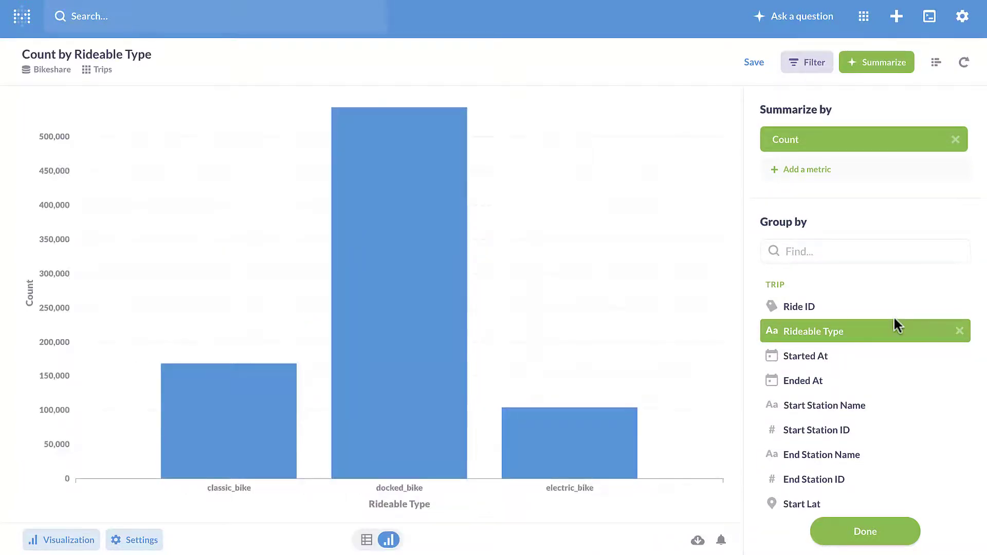
click(866, 531)
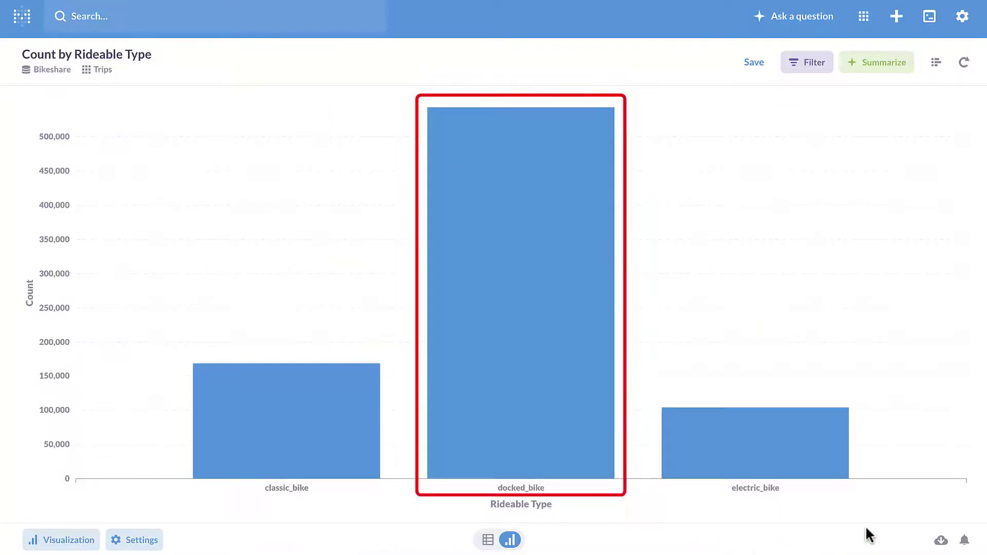